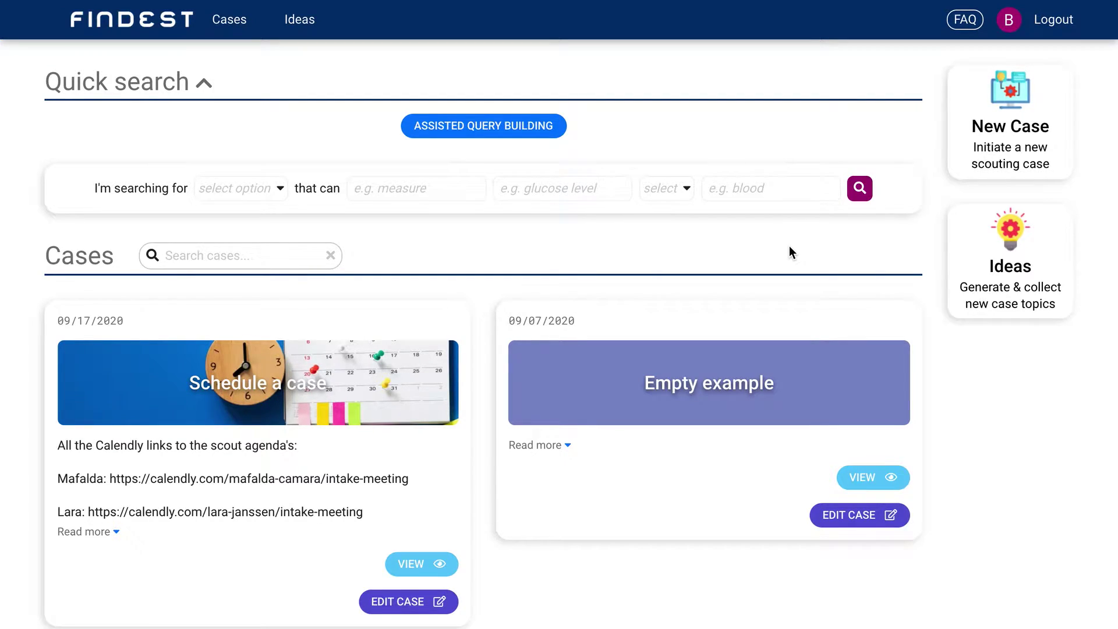
- Run a quick search for 'a device' that can 'detect' 'voc' in 'air'
scroll(212, 78, down, 10)
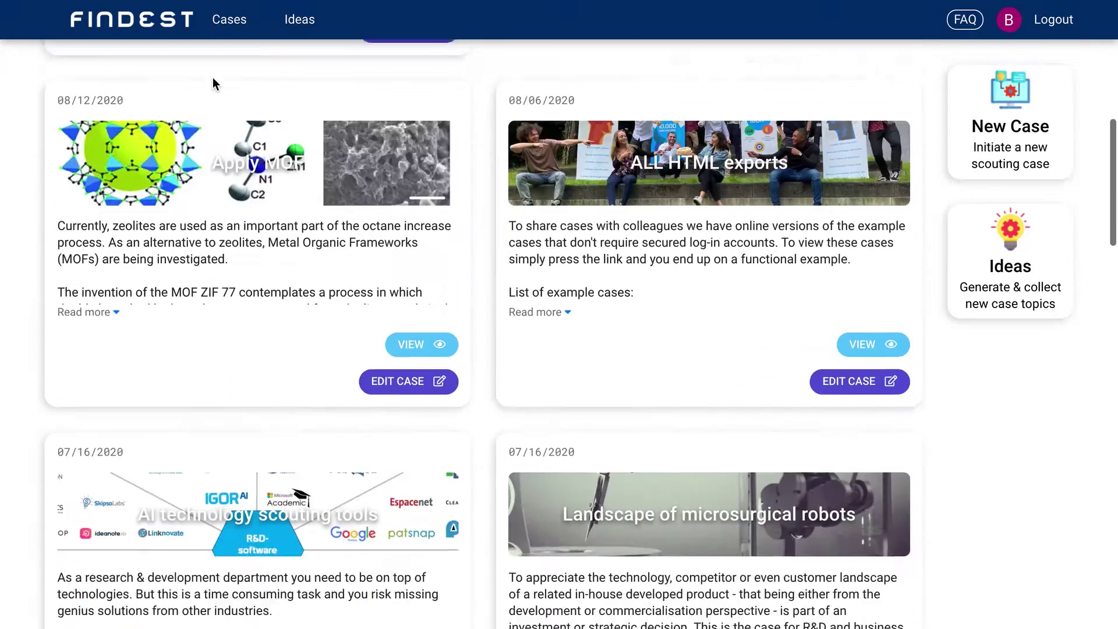
scroll(212, 78, down, 3)
scroll(212, 78, up, 15)
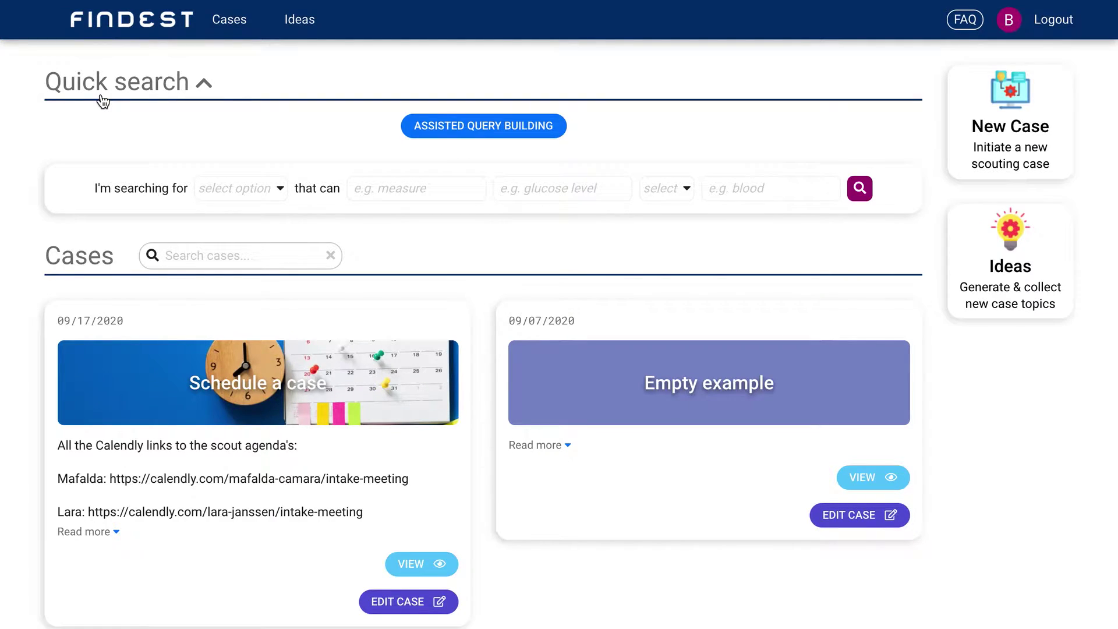
click(230, 185)
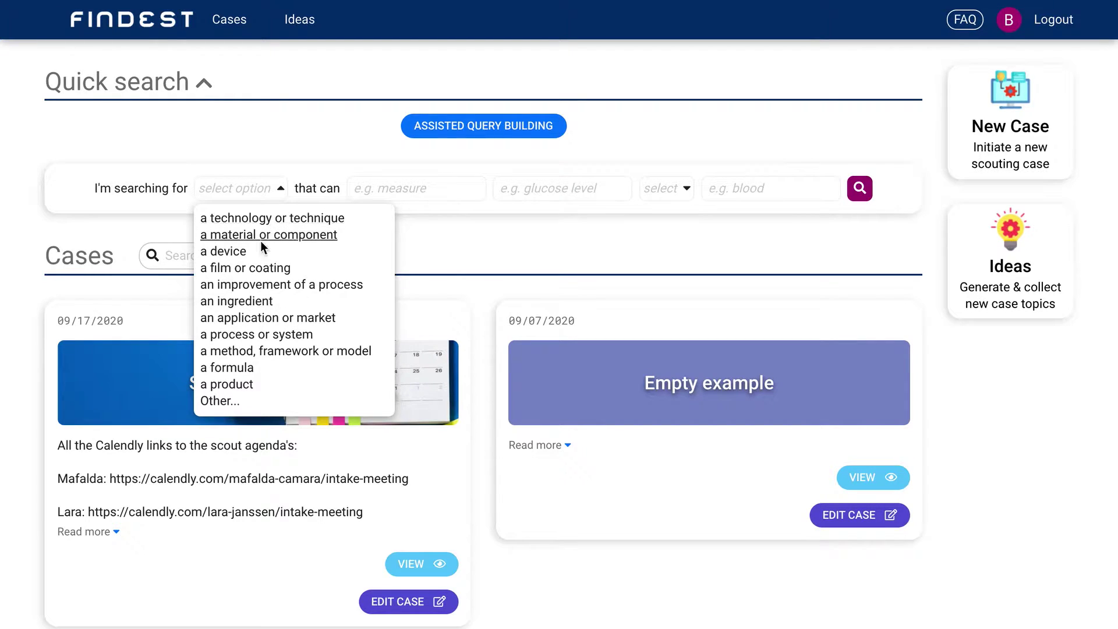
click(237, 255)
click(396, 195)
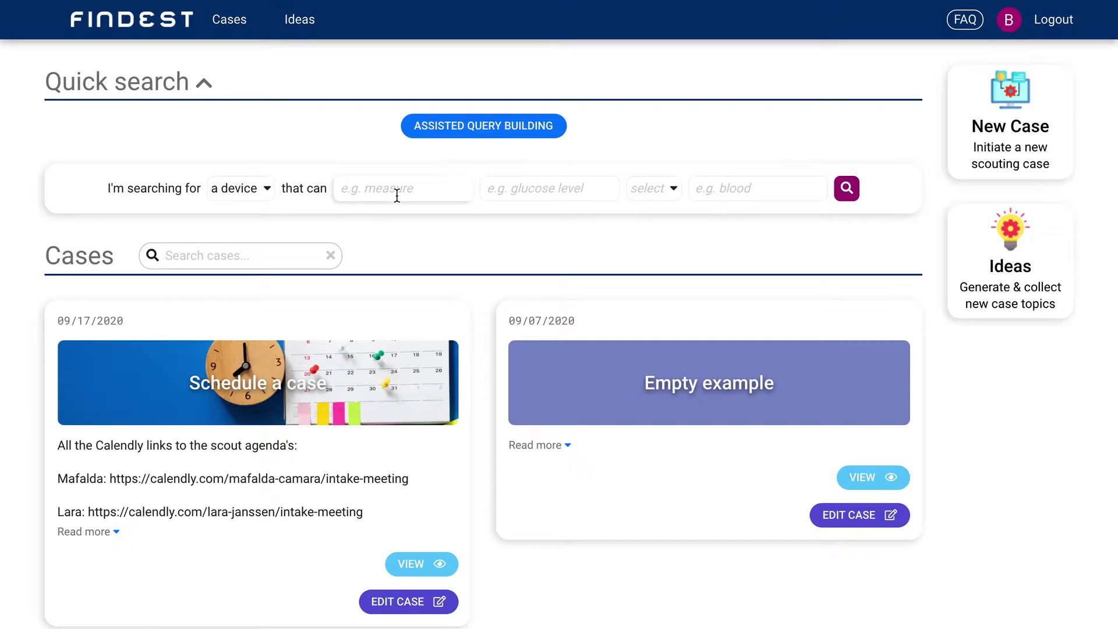
text(detect)
key(Tab)
text(voc)
key(Tab)
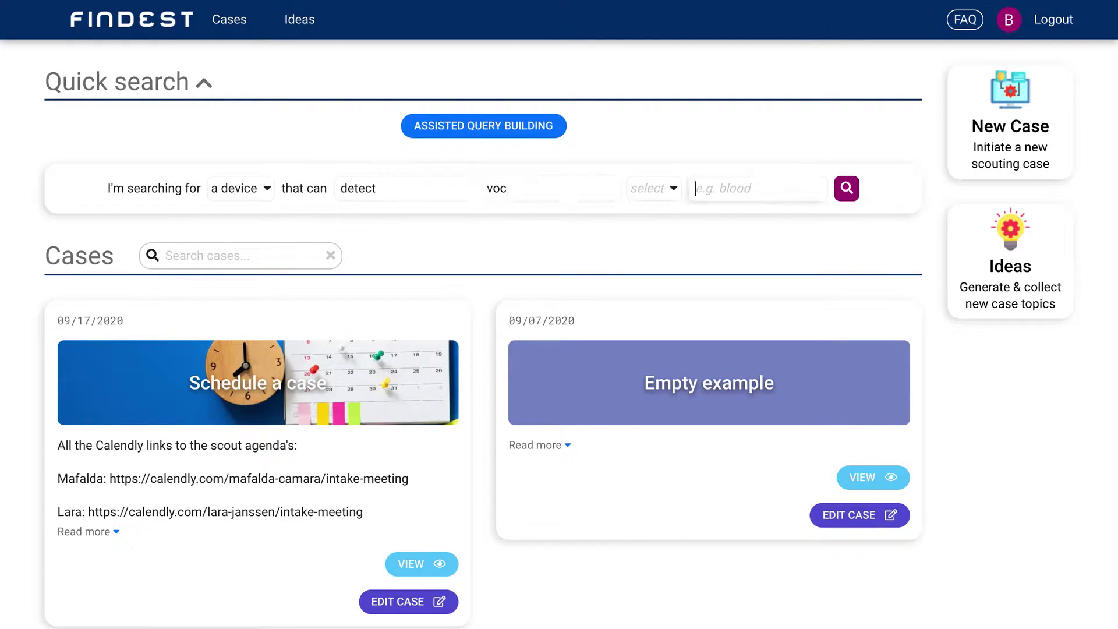
text(air)
click(848, 192)
- Scroll down the Cases overview to the 'Example Case: Get Weld Soon' card
scroll(835, 239, down, 3)
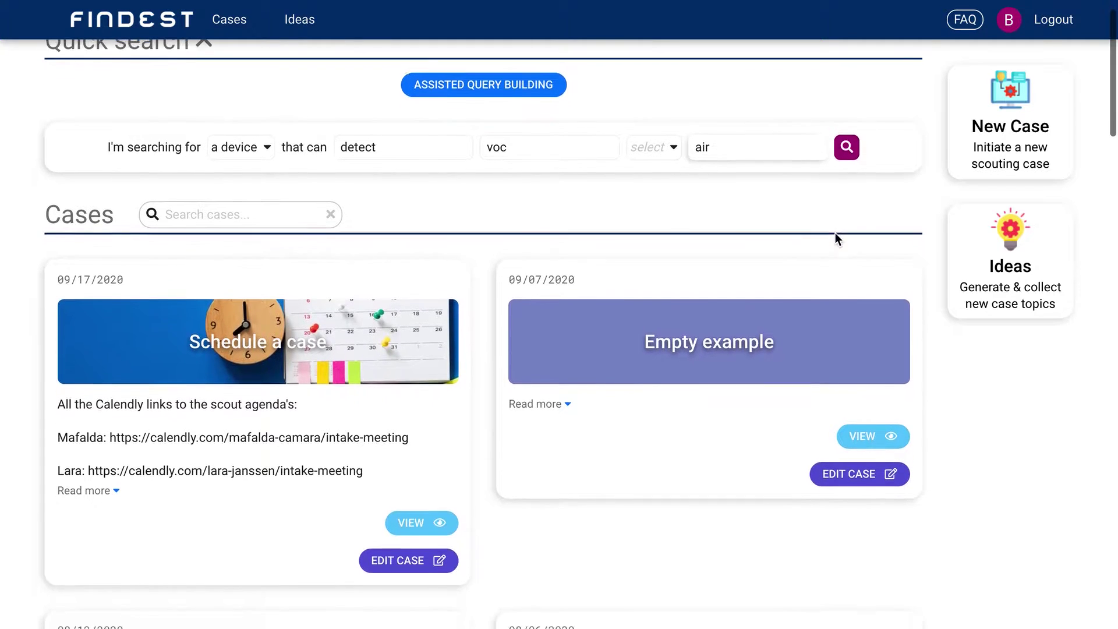
scroll(835, 233, down, 9)
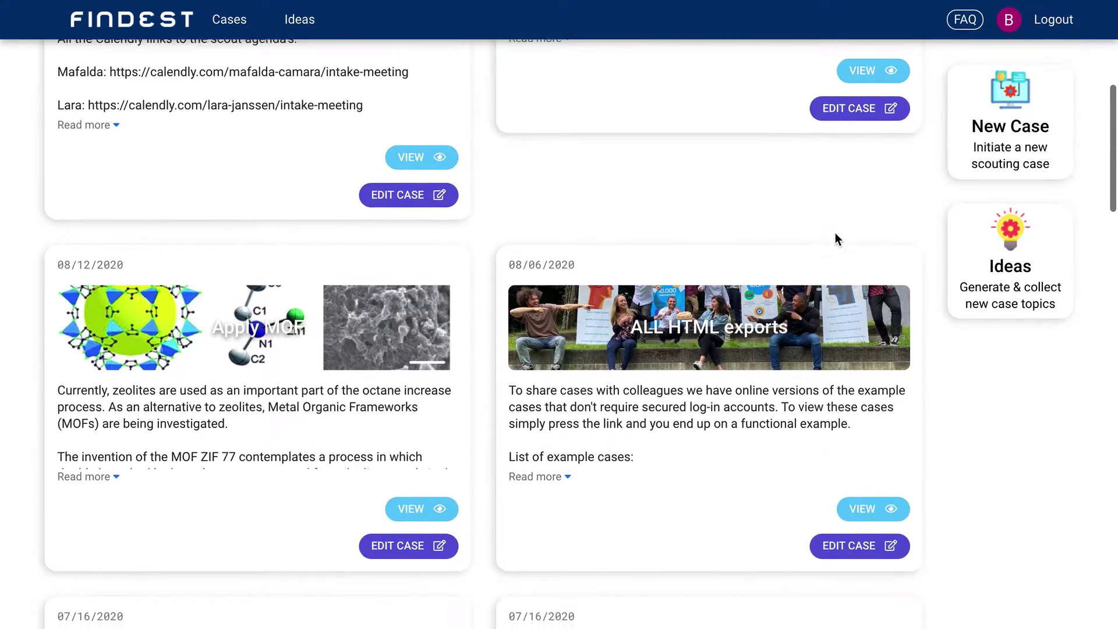
scroll(835, 232, down, 9)
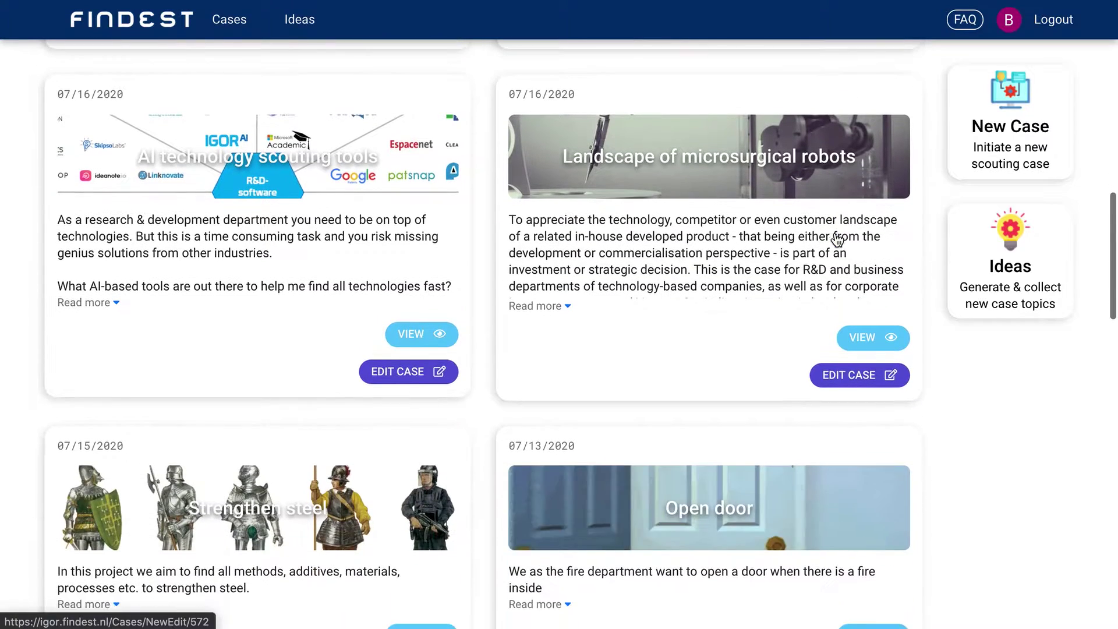
scroll(835, 232, down, 2)
scroll(835, 232, up, 1)
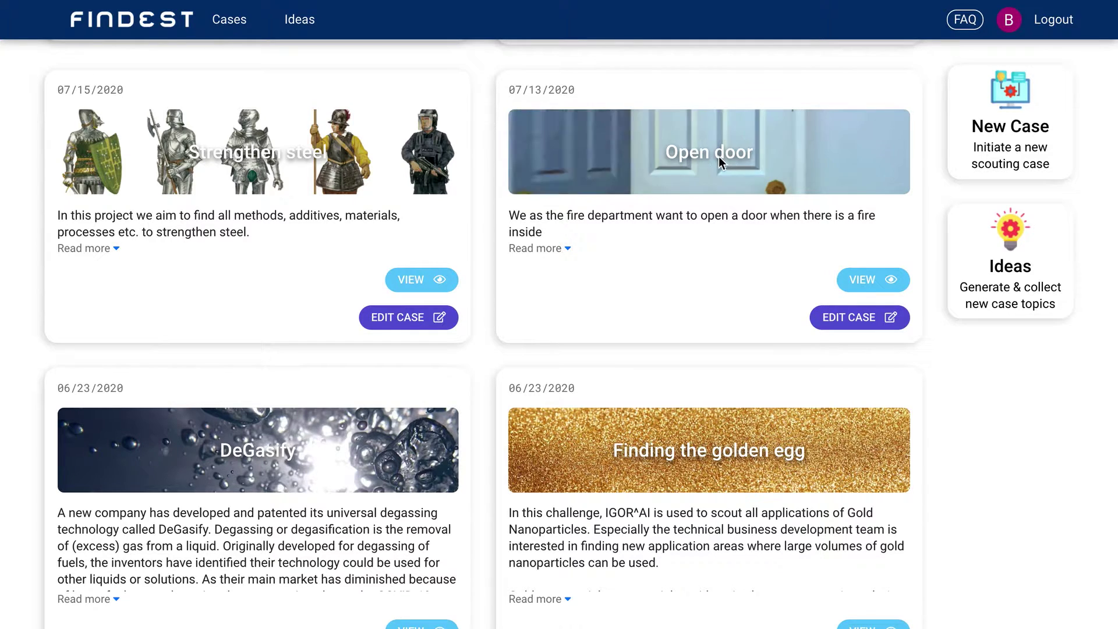
scroll(750, 159, down, 1)
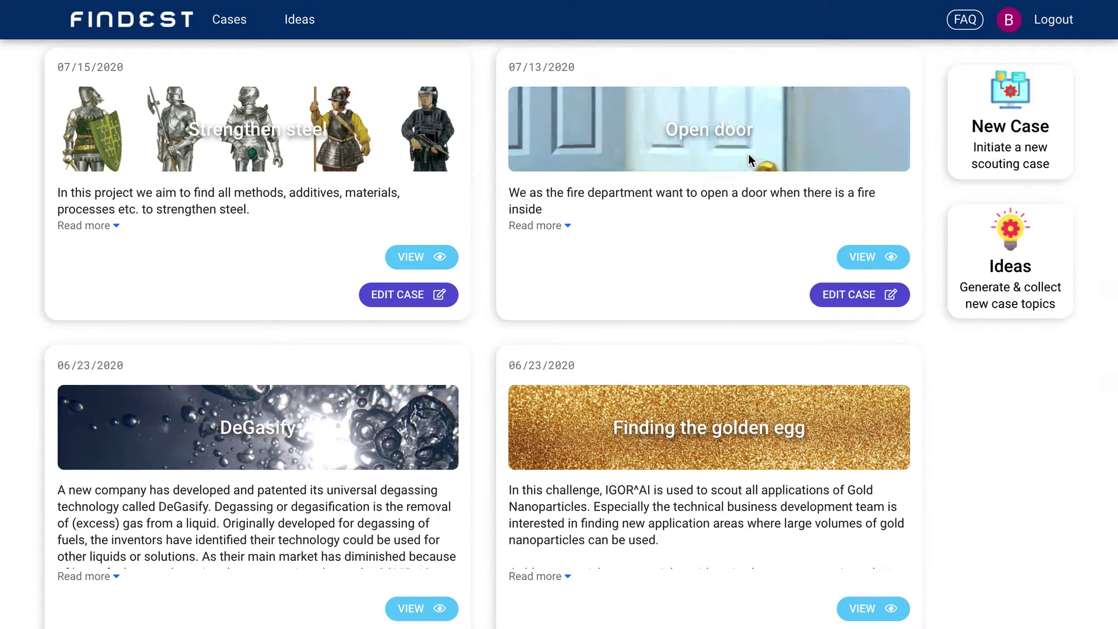
scroll(750, 159, down, 4)
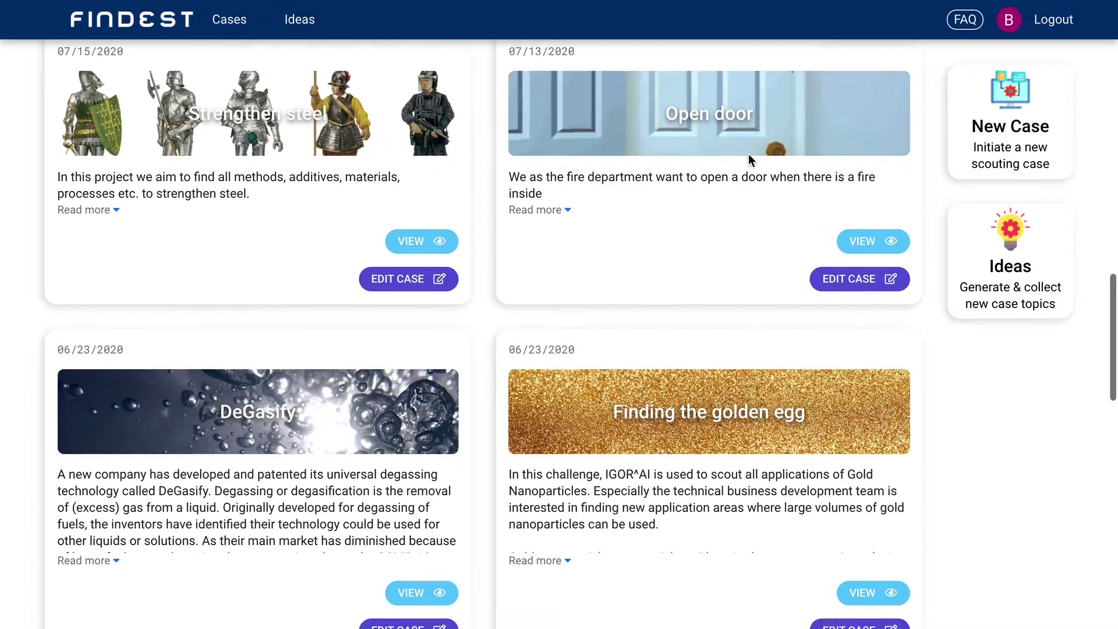
scroll(748, 154, down, 3)
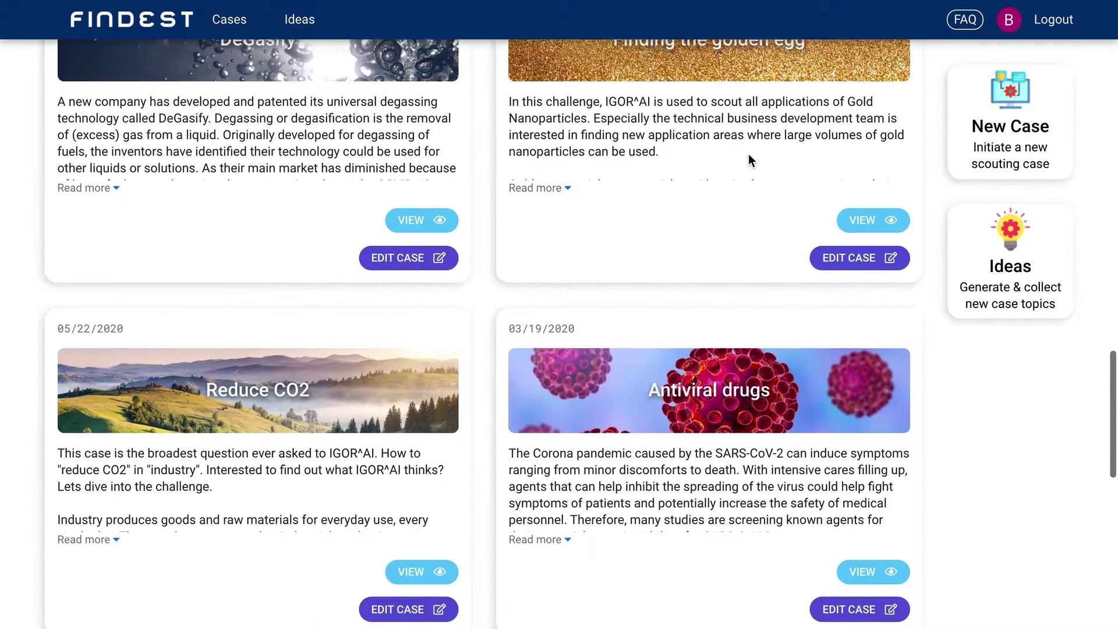
scroll(748, 156, up, 2)
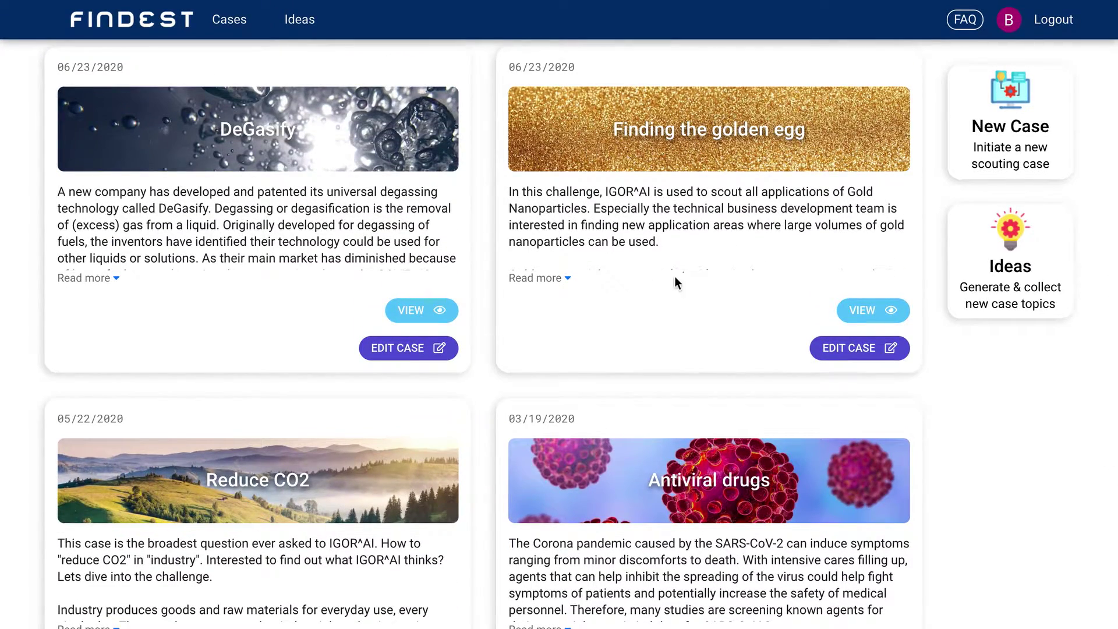
scroll(754, 220, down, 4)
scroll(248, 177, up, 1)
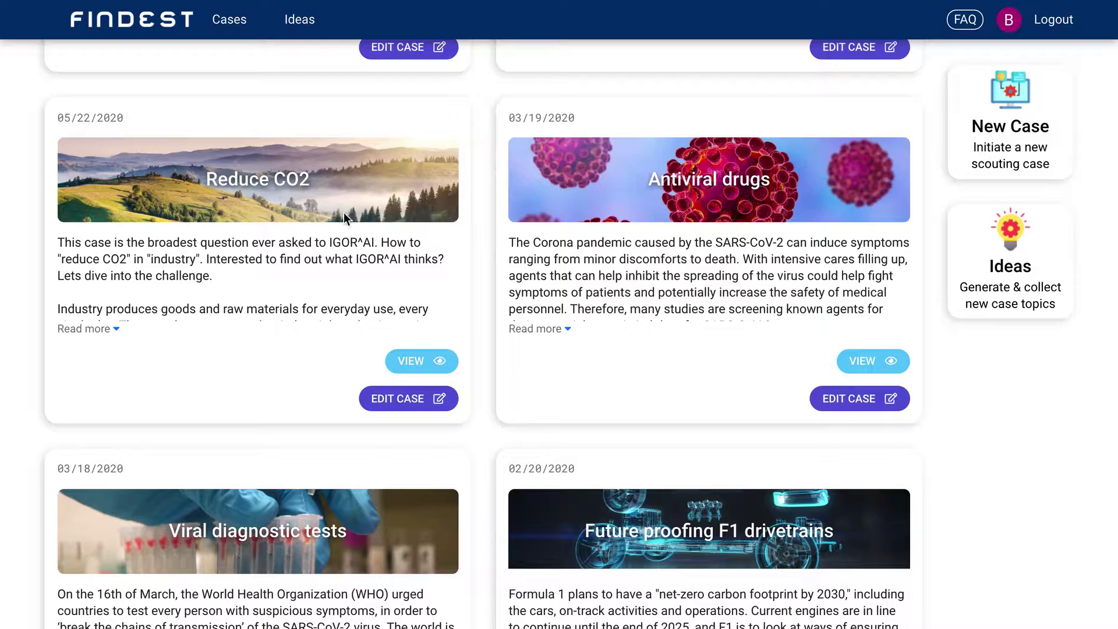
scroll(345, 217, down, 4)
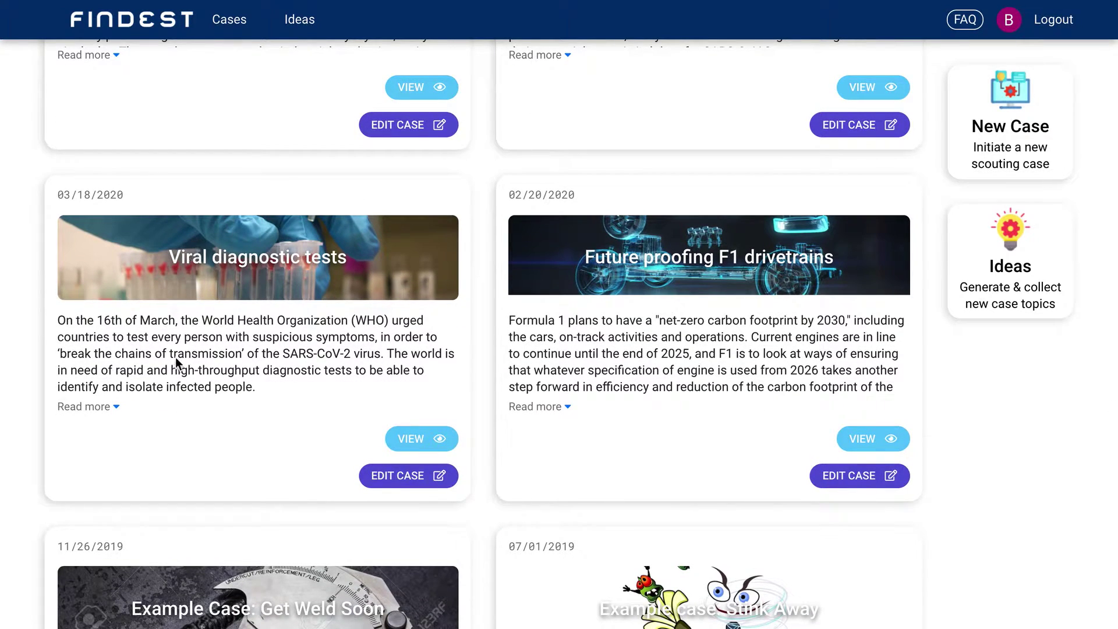
scroll(252, 386, down, 3)
scroll(252, 386, down, 1)
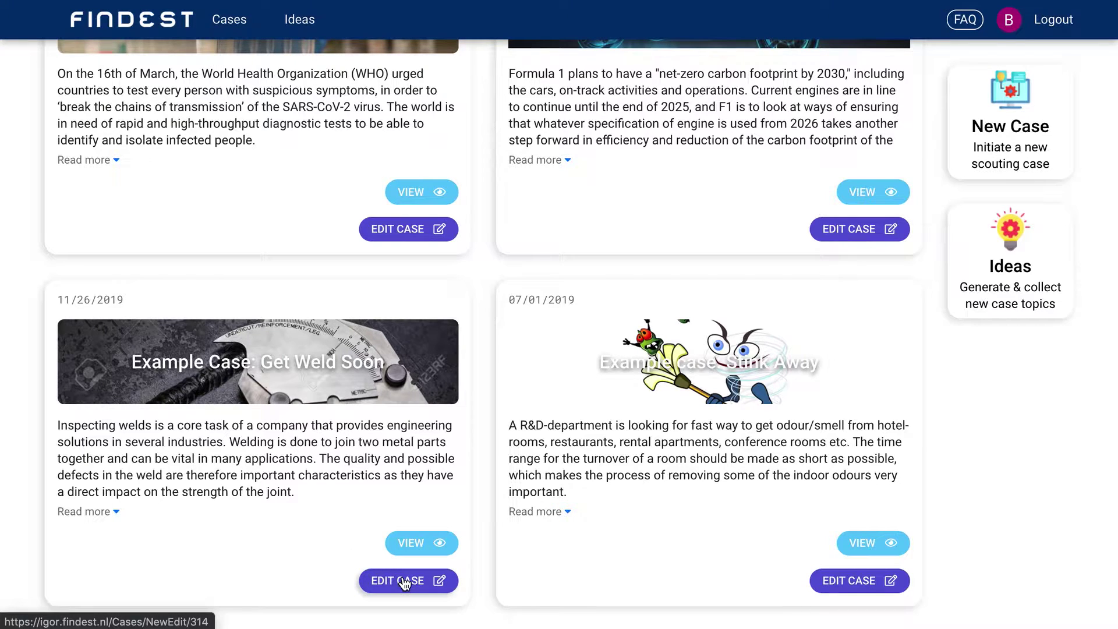
- Open the Get Weld Soon case and read its challenge, objectives and terminology
click(423, 544)
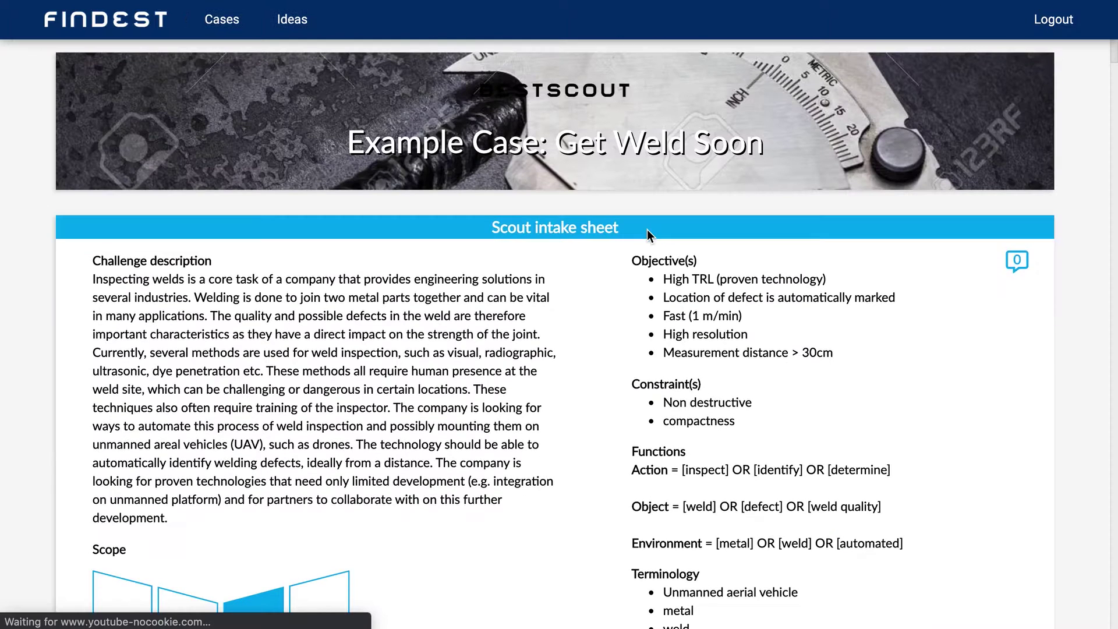
scroll(647, 230, down, 5)
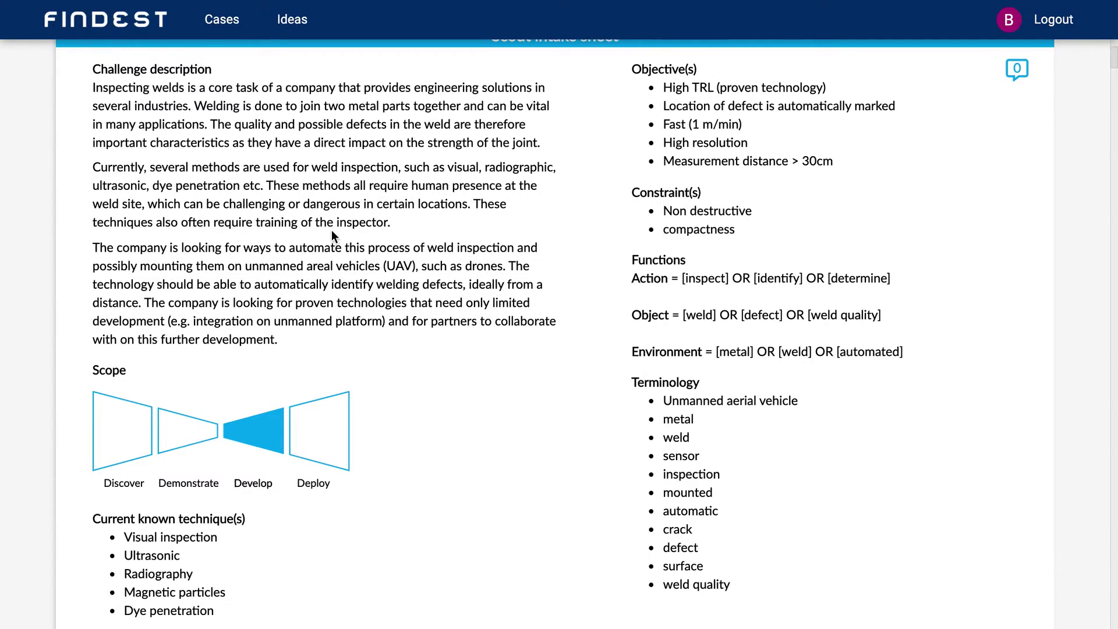
scroll(330, 229, down, 3)
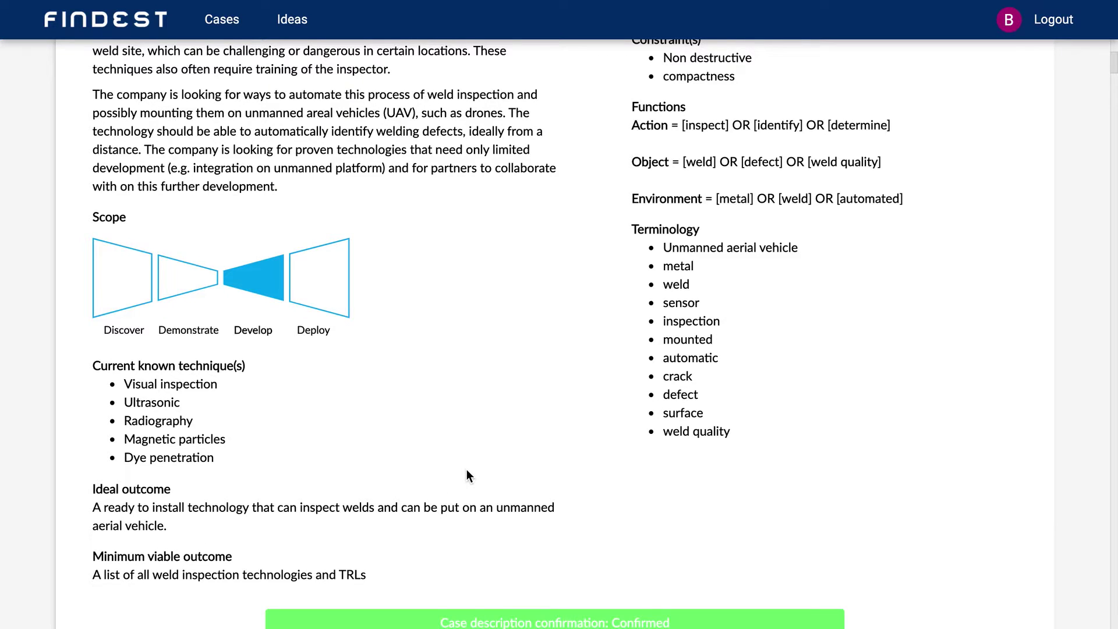
scroll(467, 470, up, 3)
scroll(466, 470, down, 1)
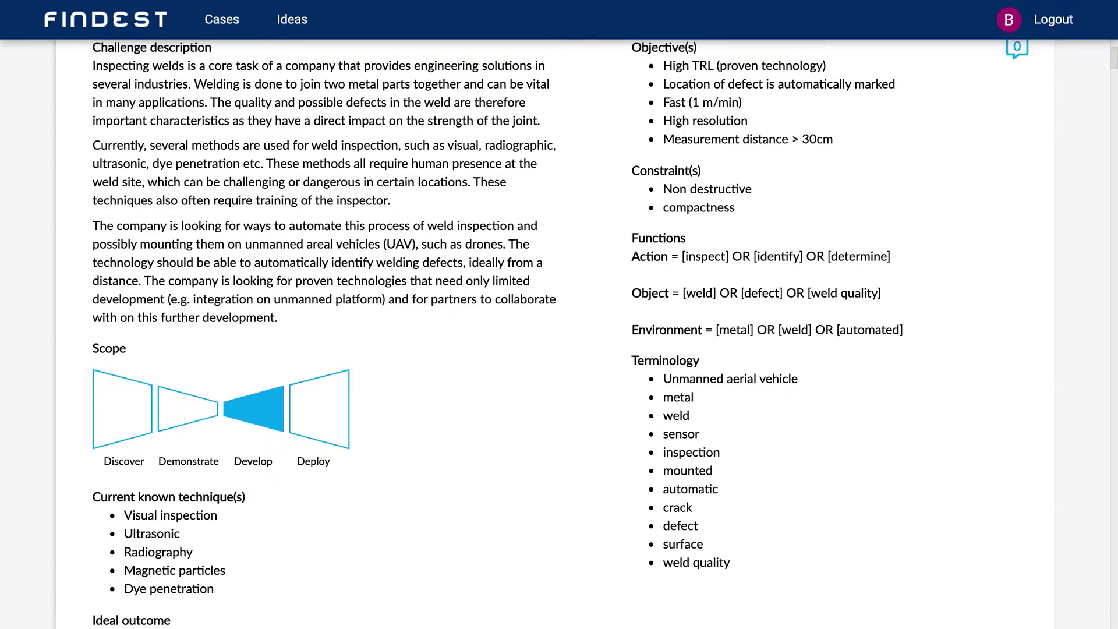
scroll(764, 159, down, 1)
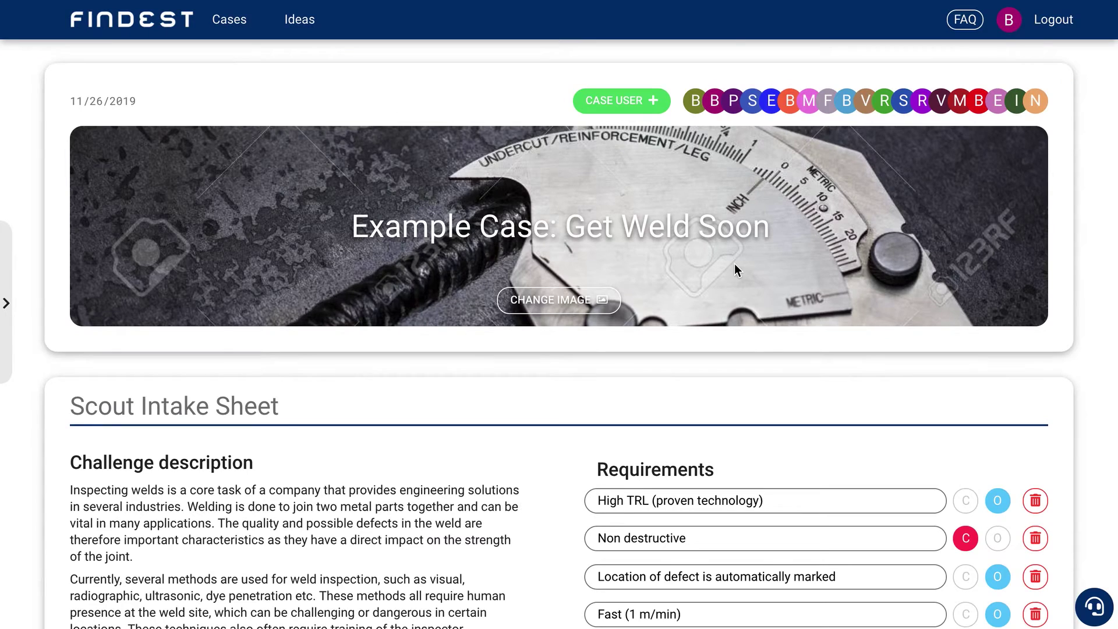
scroll(735, 263, down, 10)
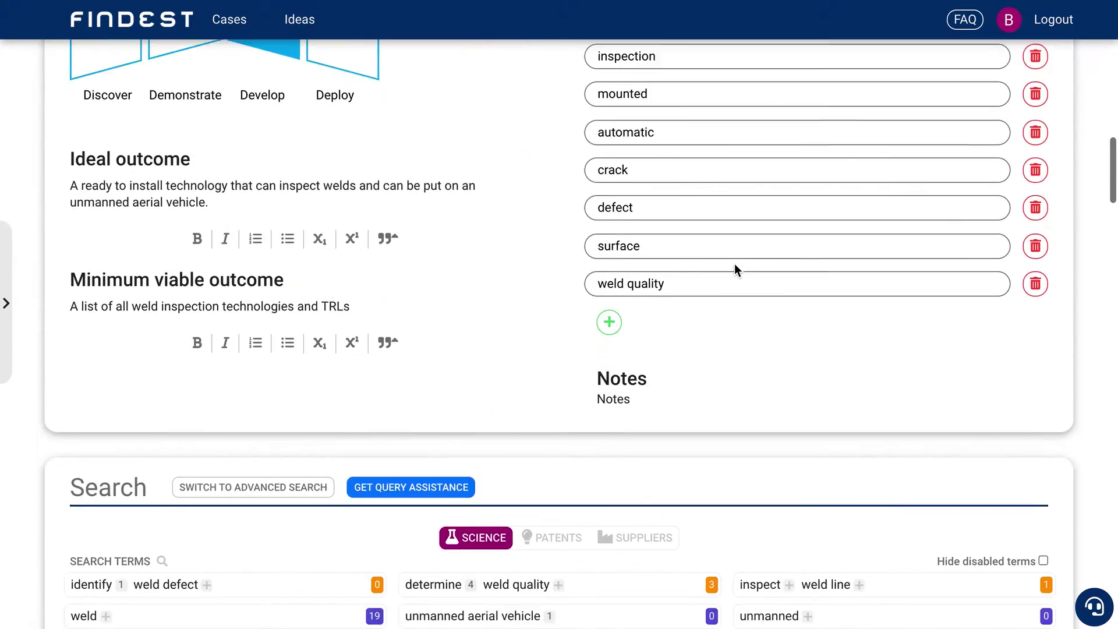
- Check the Query assistance synonyms for 'inspect', then scroll to the 19 science results
scroll(735, 263, down, 7)
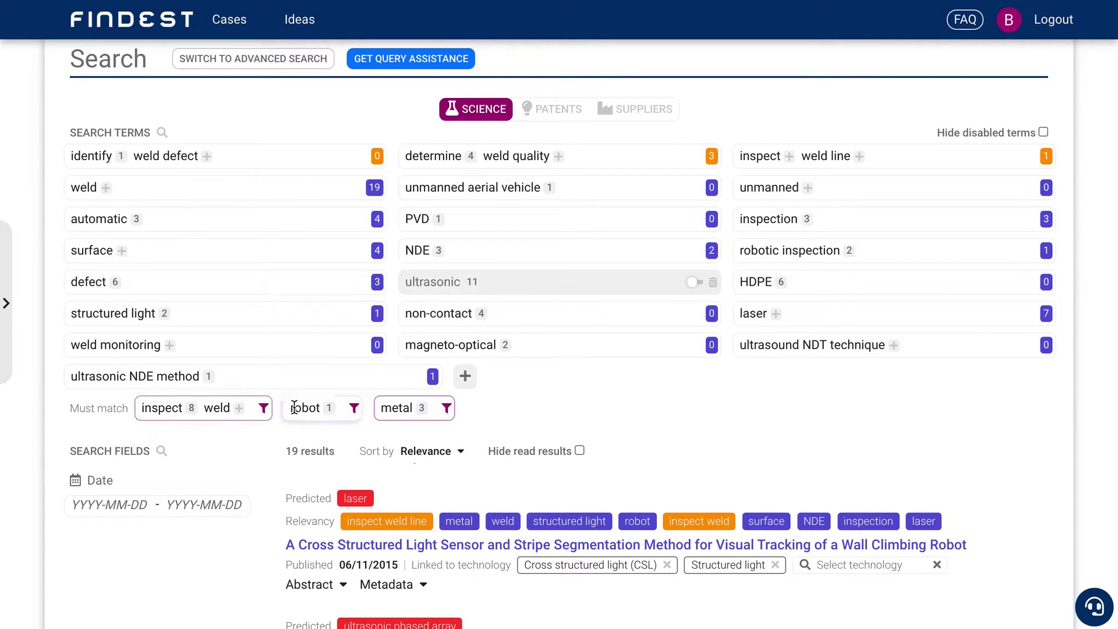
click(193, 409)
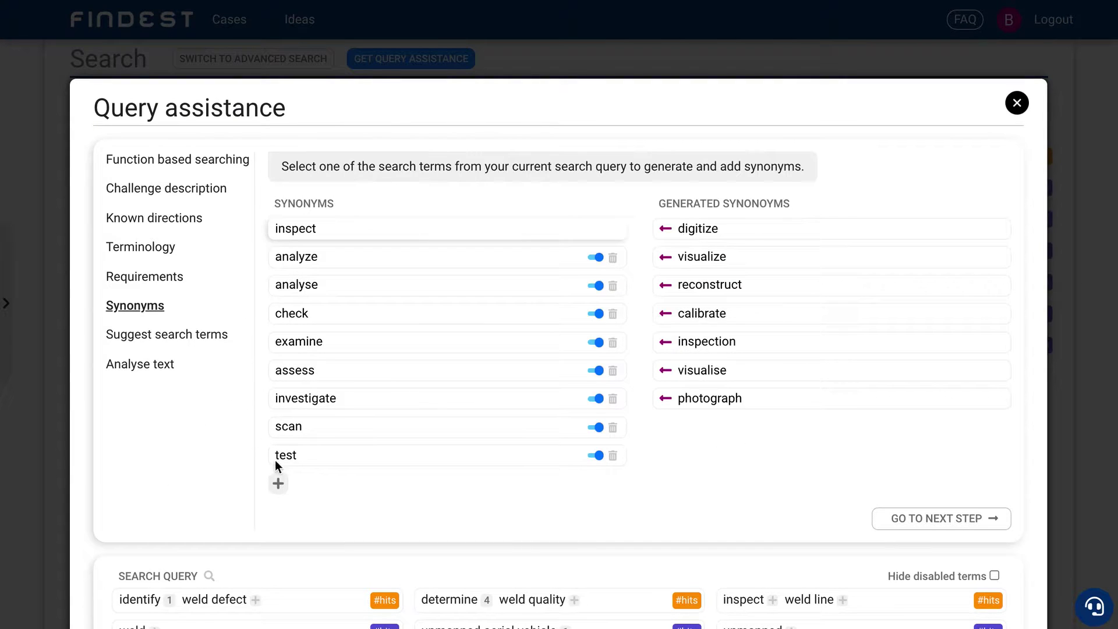
click(1018, 105)
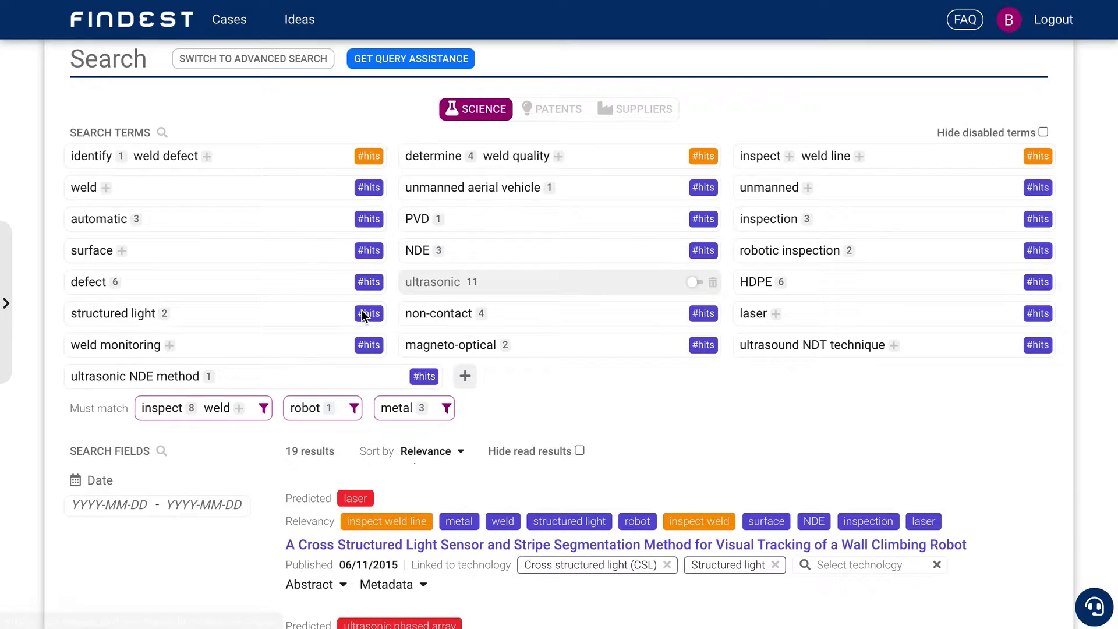
scroll(459, 433, down, 2)
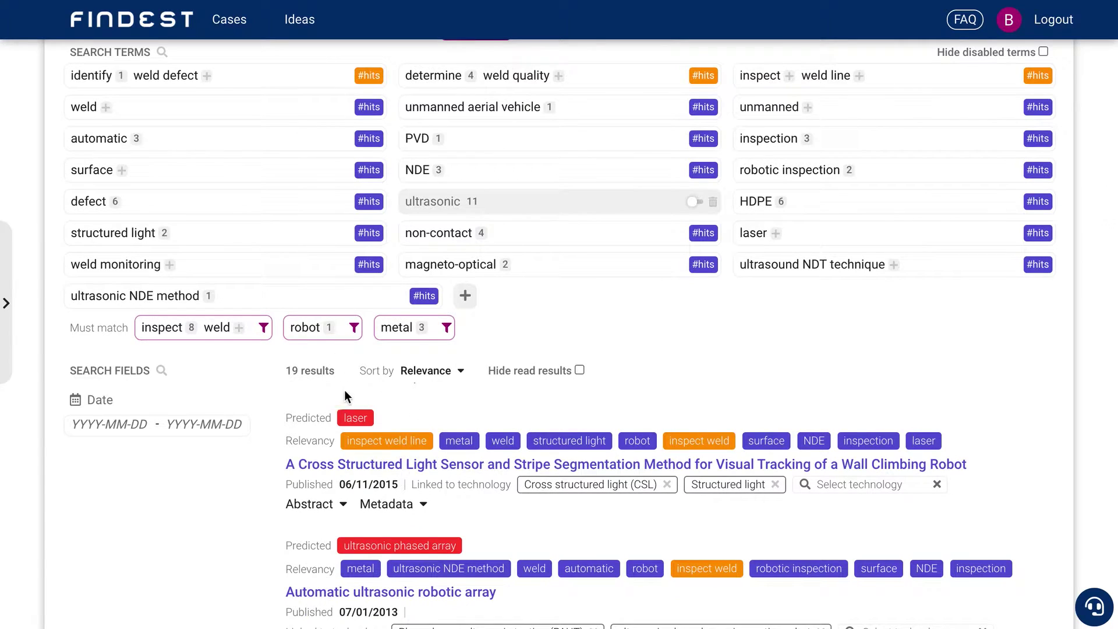
scroll(377, 398, down, 2)
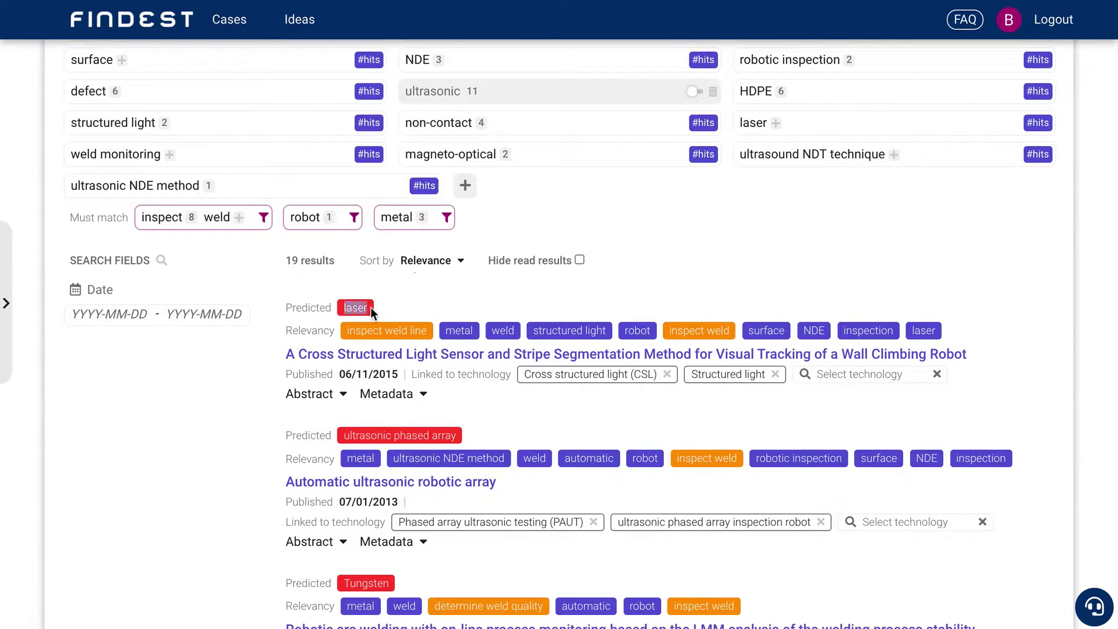
click(412, 309)
click(327, 394)
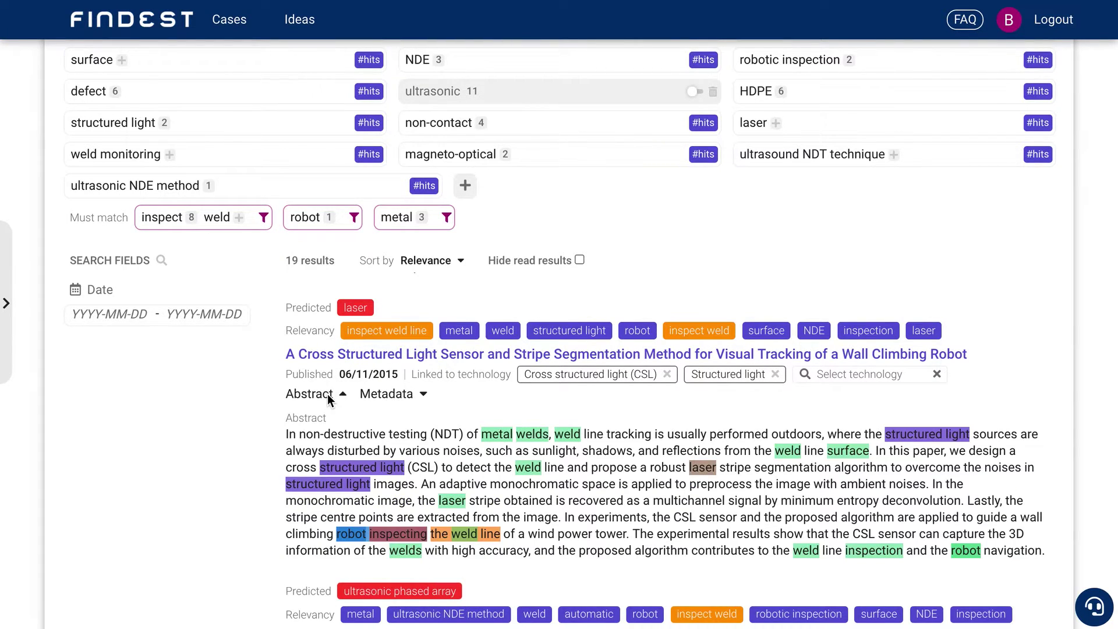
scroll(328, 393, down, 1)
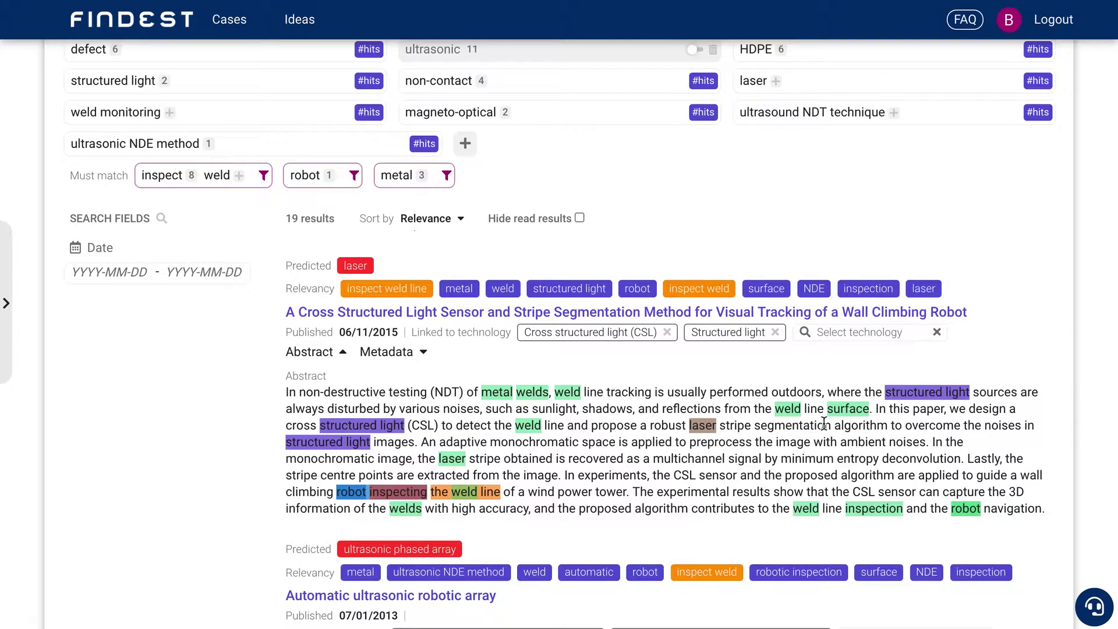
drag(889, 392, 970, 393)
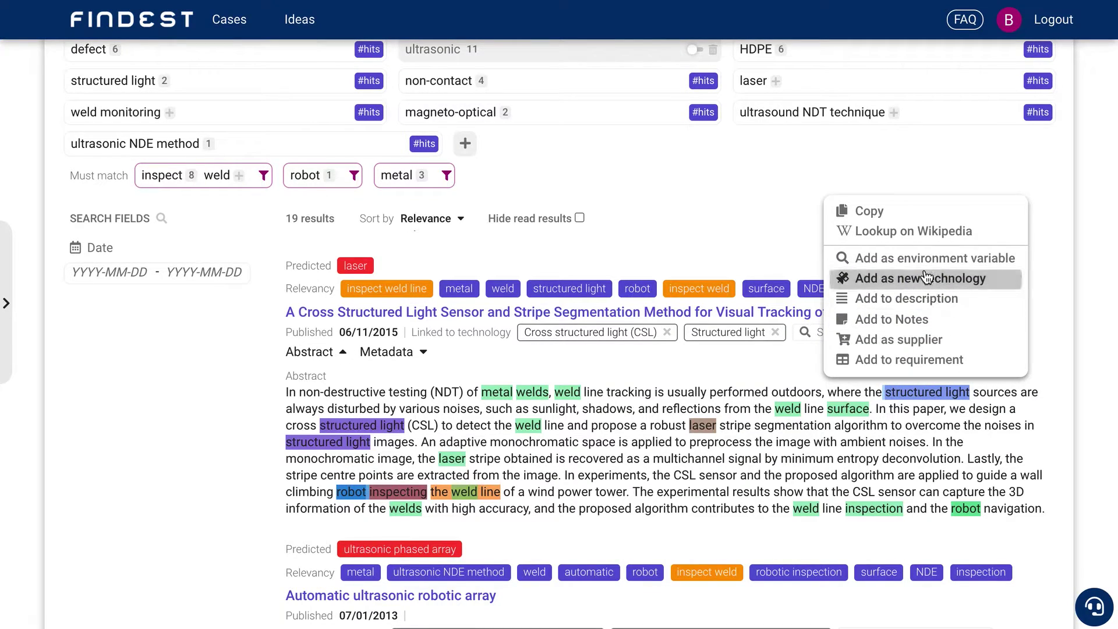
click(785, 369)
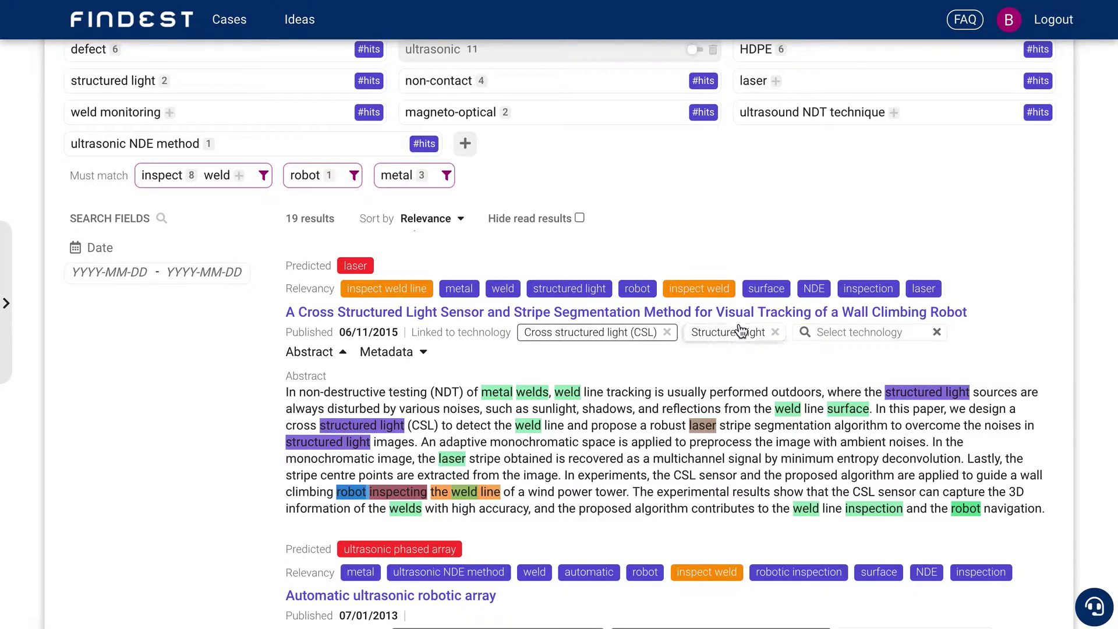
click(865, 332)
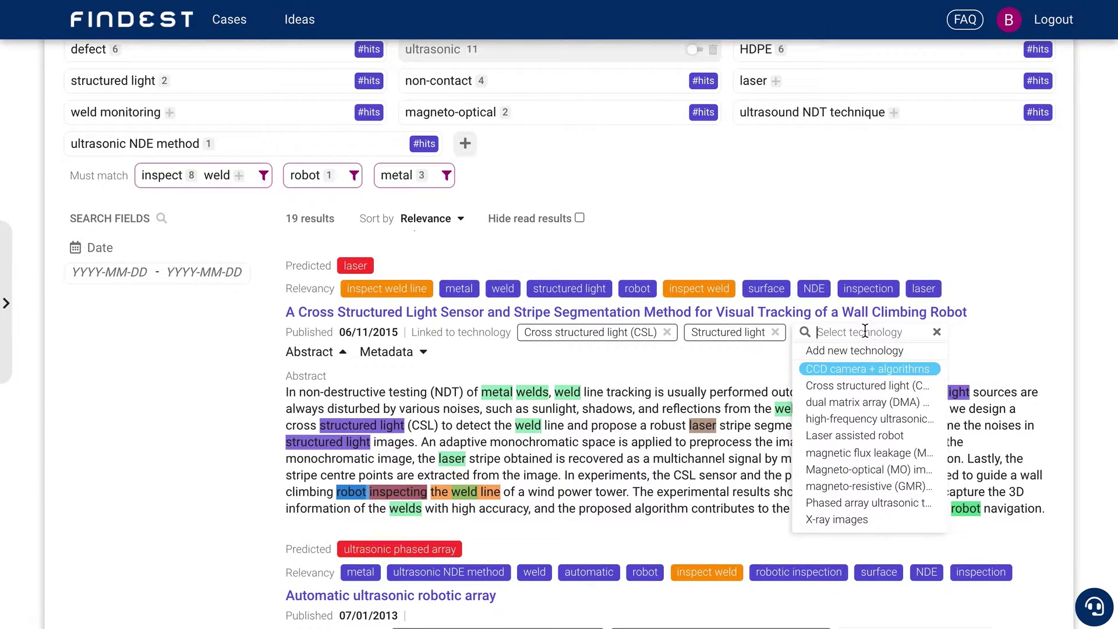
click(1044, 370)
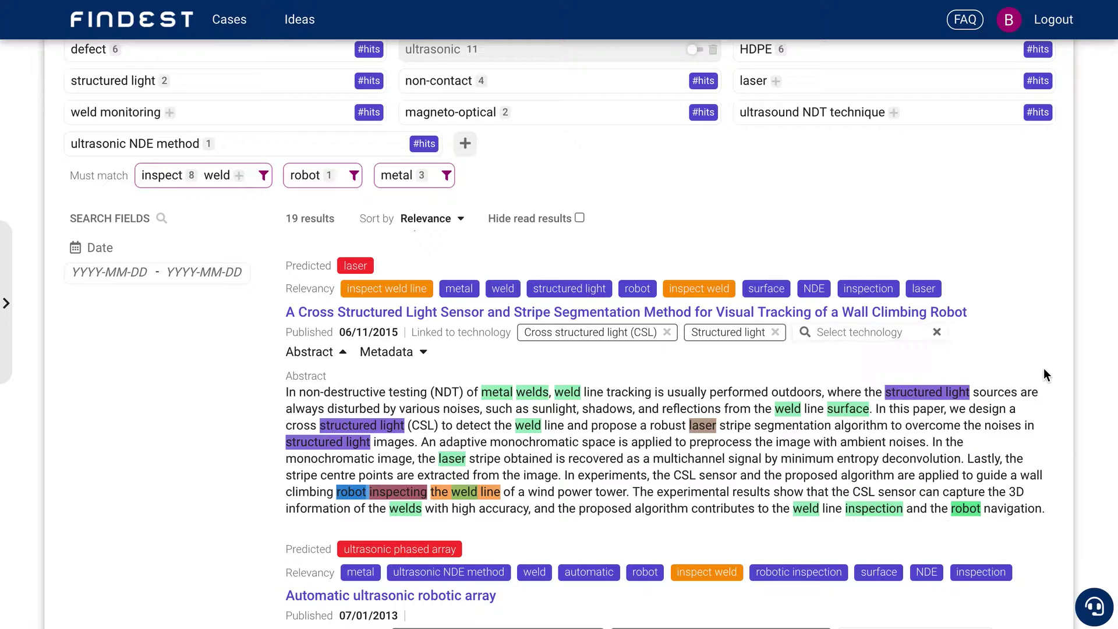
- Collapse the first result's abstract and expand the second result's abstract
click(307, 350)
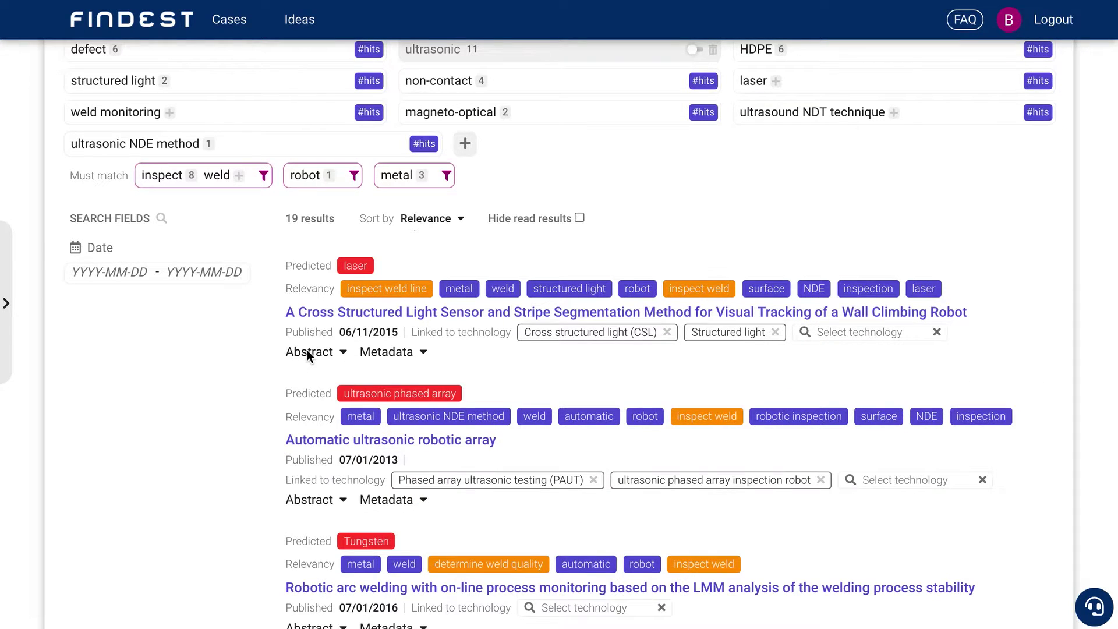
scroll(553, 369, down, 2)
scroll(553, 369, down, 1)
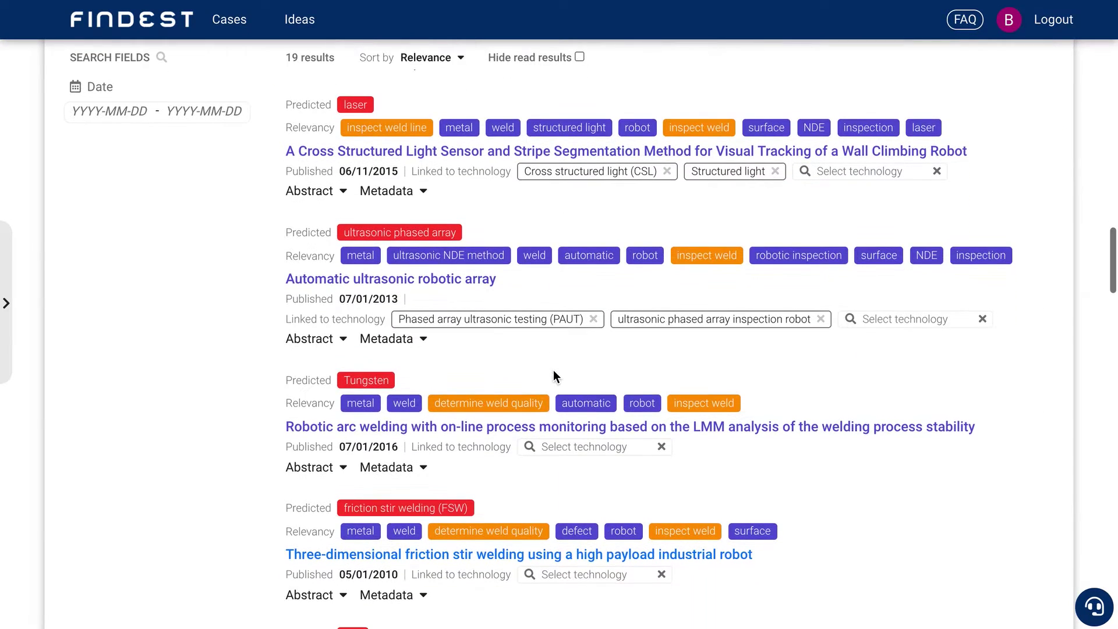
click(312, 339)
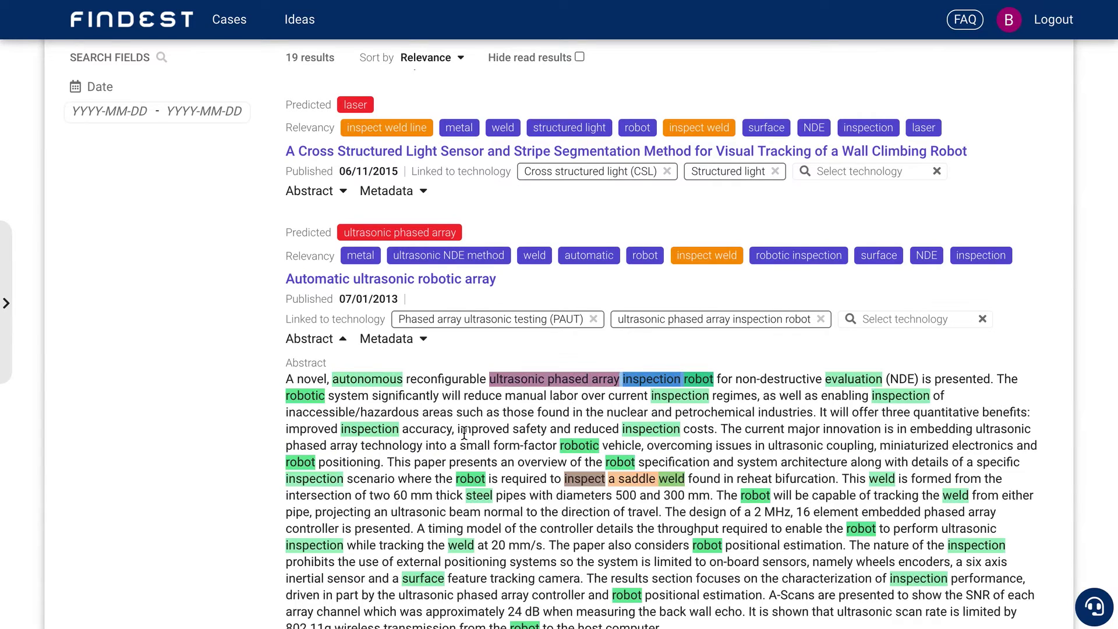
scroll(464, 433, down, 1)
scroll(464, 432, up, 1)
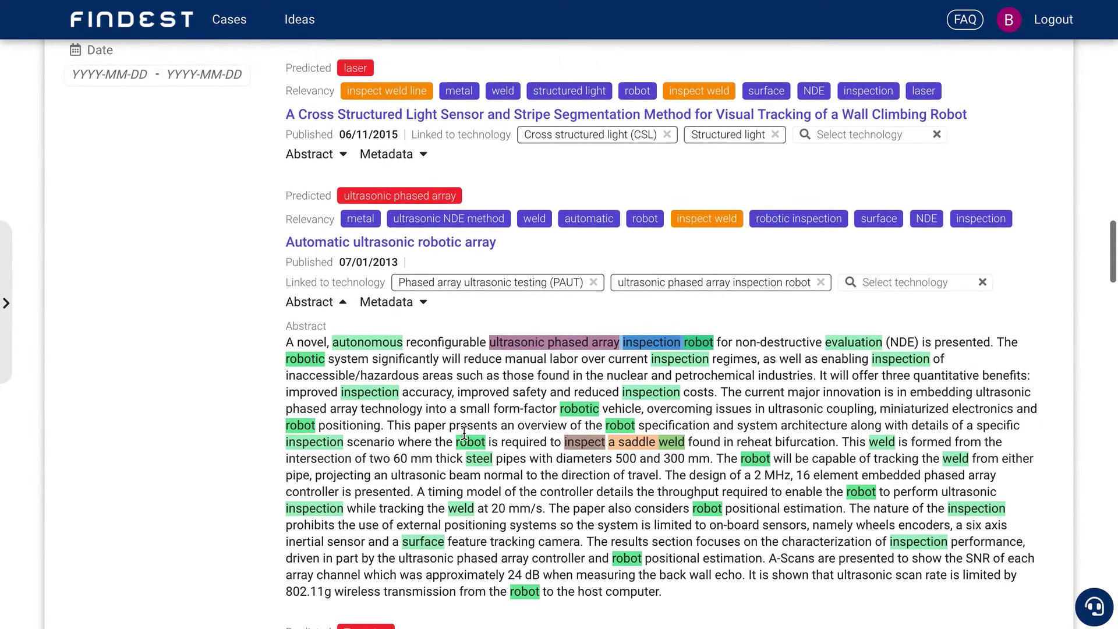
scroll(464, 433, up, 3)
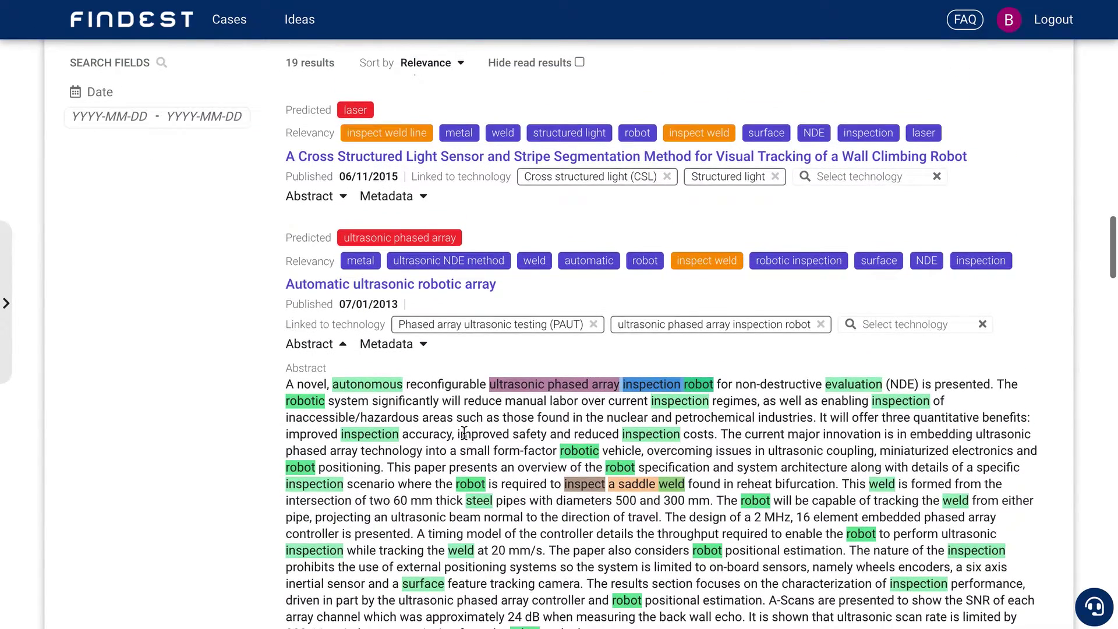
scroll(464, 433, up, 5)
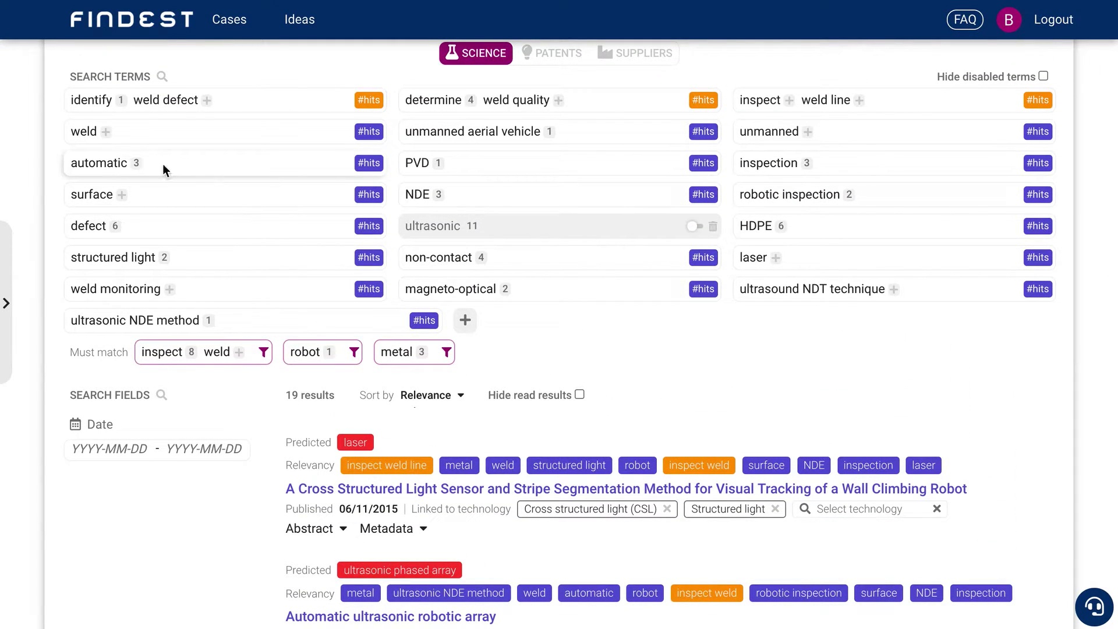
- Make 'automatic' a must-match term and refresh, cutting the results to 4
mouse_move(365, 173)
click(332, 165)
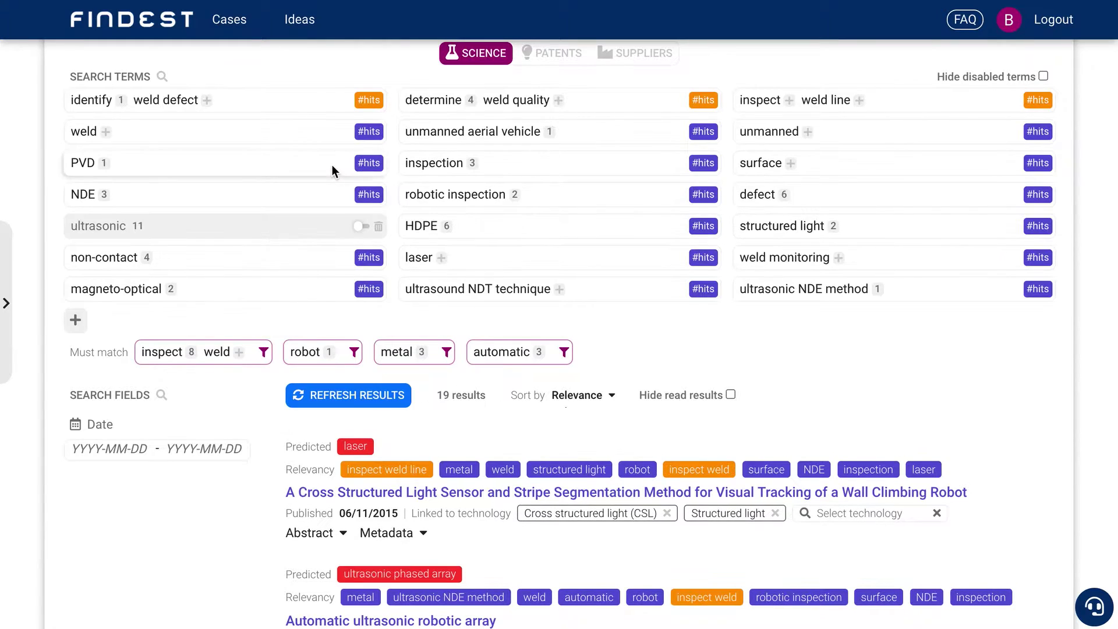
click(355, 396)
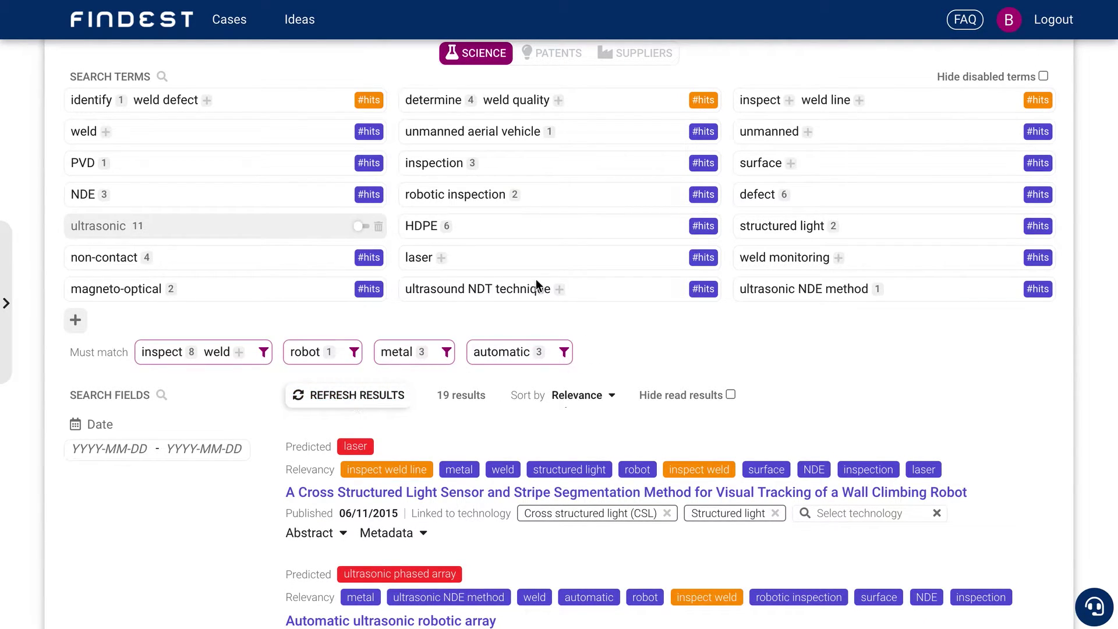
scroll(595, 347, up, 4)
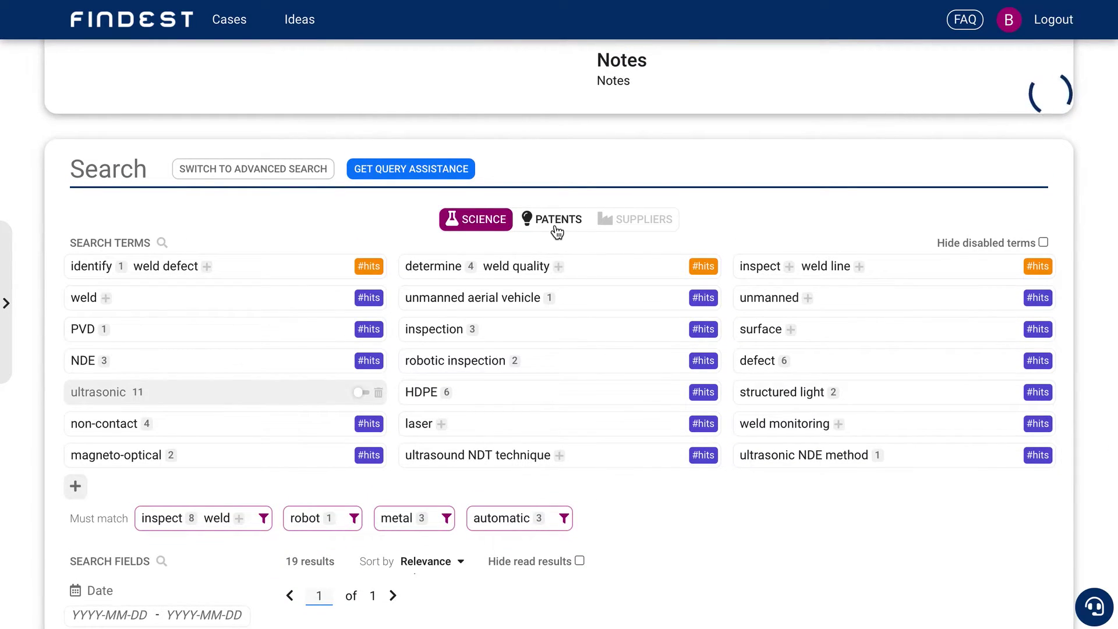
scroll(667, 230, down, 4)
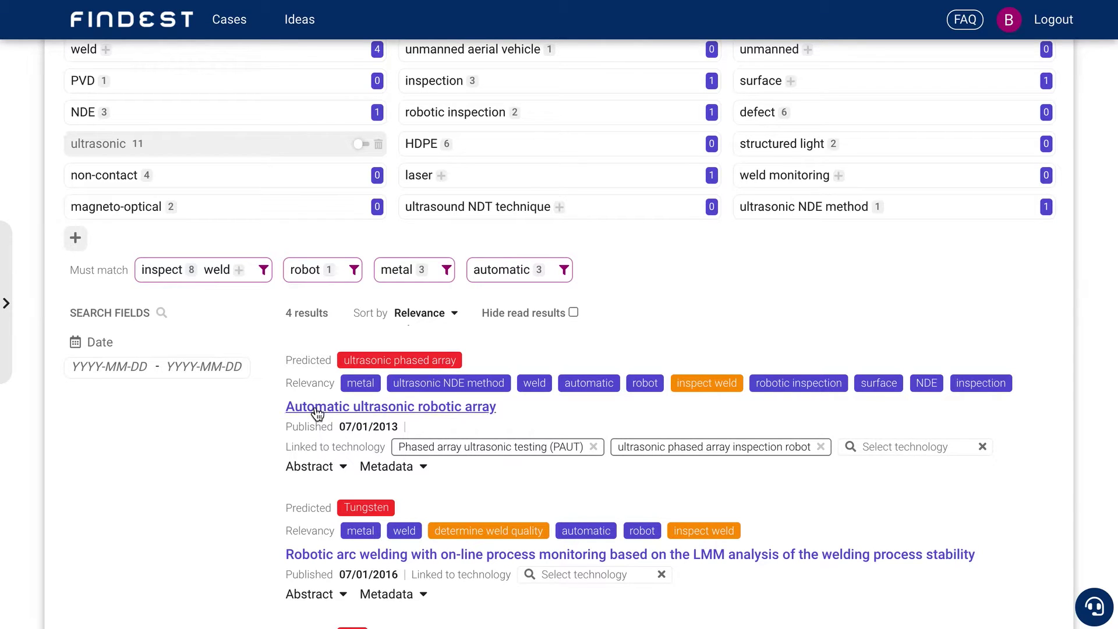
- Read the first remaining result's abstract, then move on to the Preliminary Results table
click(296, 467)
scroll(489, 467, down, 3)
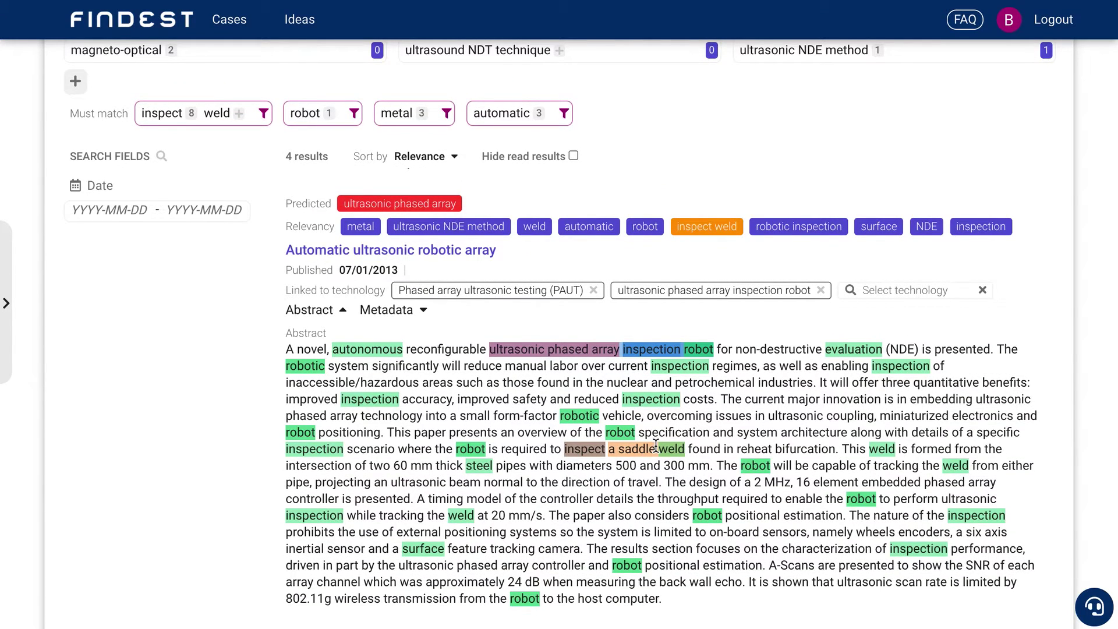
scroll(656, 446, up, 1)
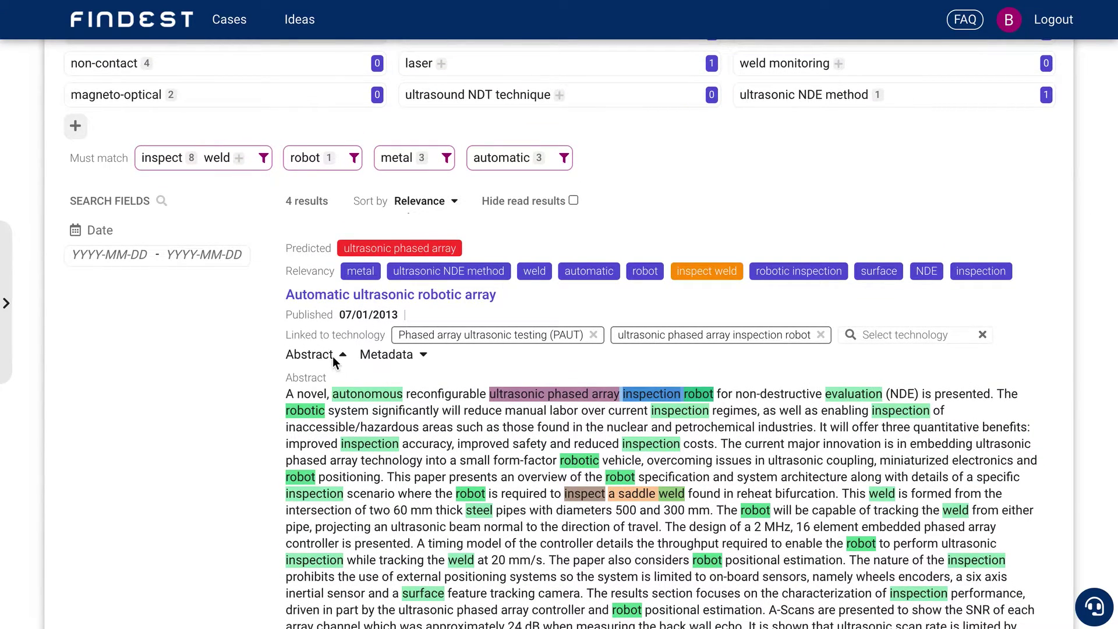
click(335, 357)
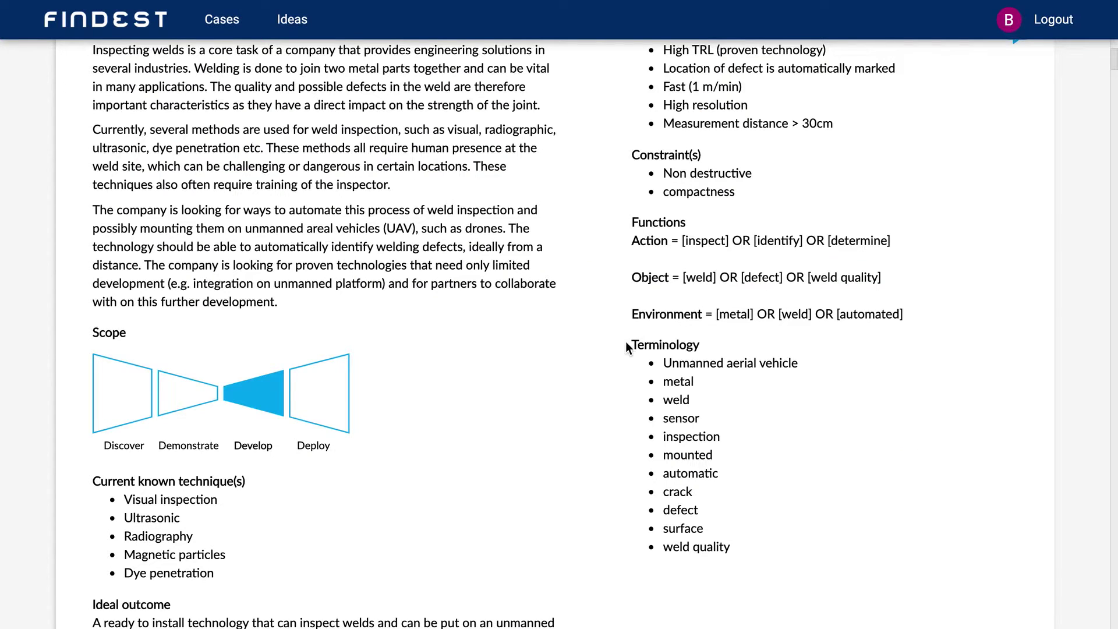
scroll(626, 344, down, 10)
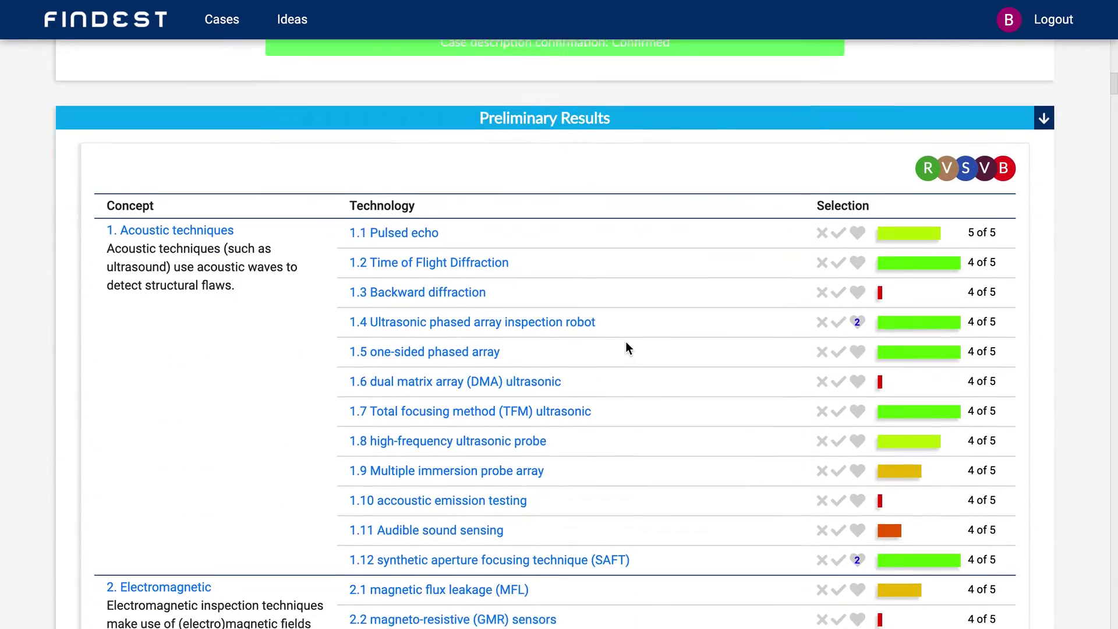
- Expand the Preliminary Results introduction and launch the Technology Selection Tool
scroll(626, 342, down, 1)
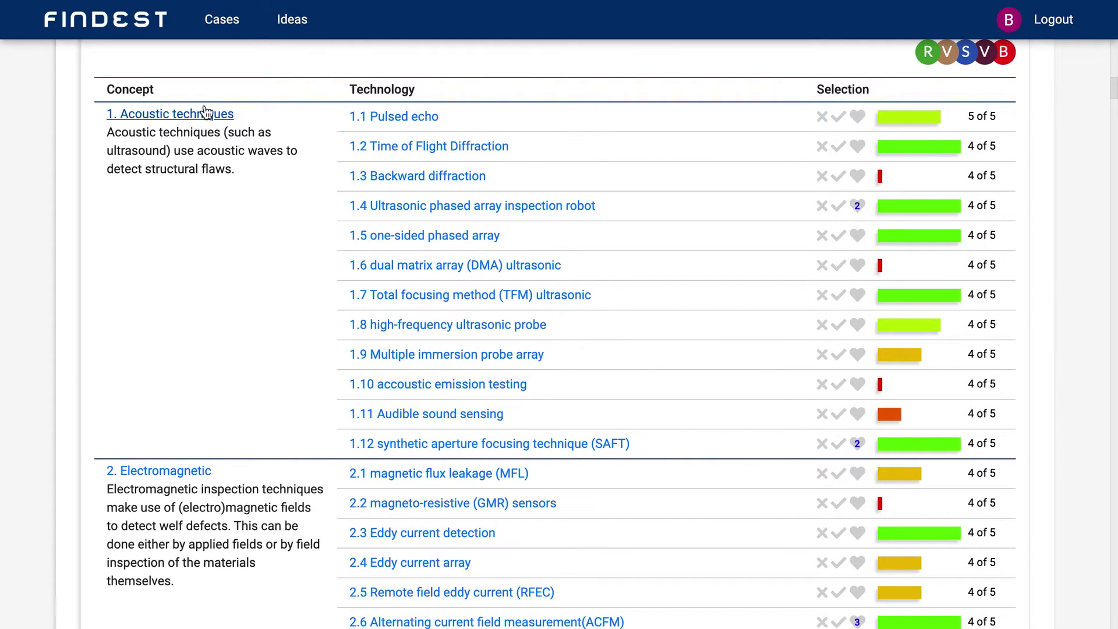
scroll(373, 459, down, 12)
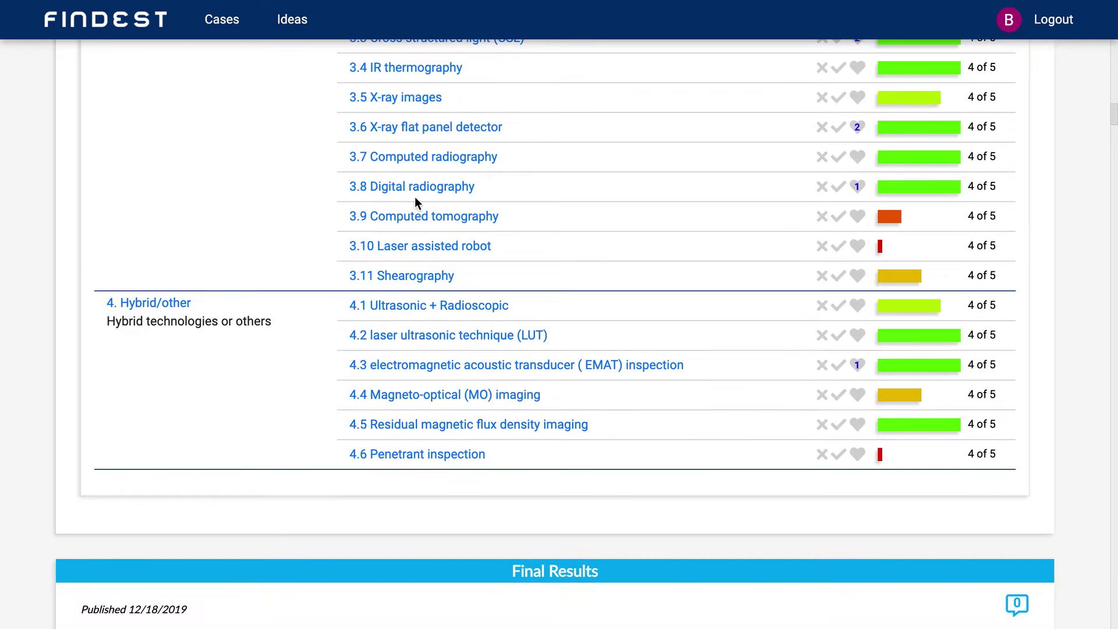
scroll(410, 379, up, 3)
scroll(413, 410, up, 15)
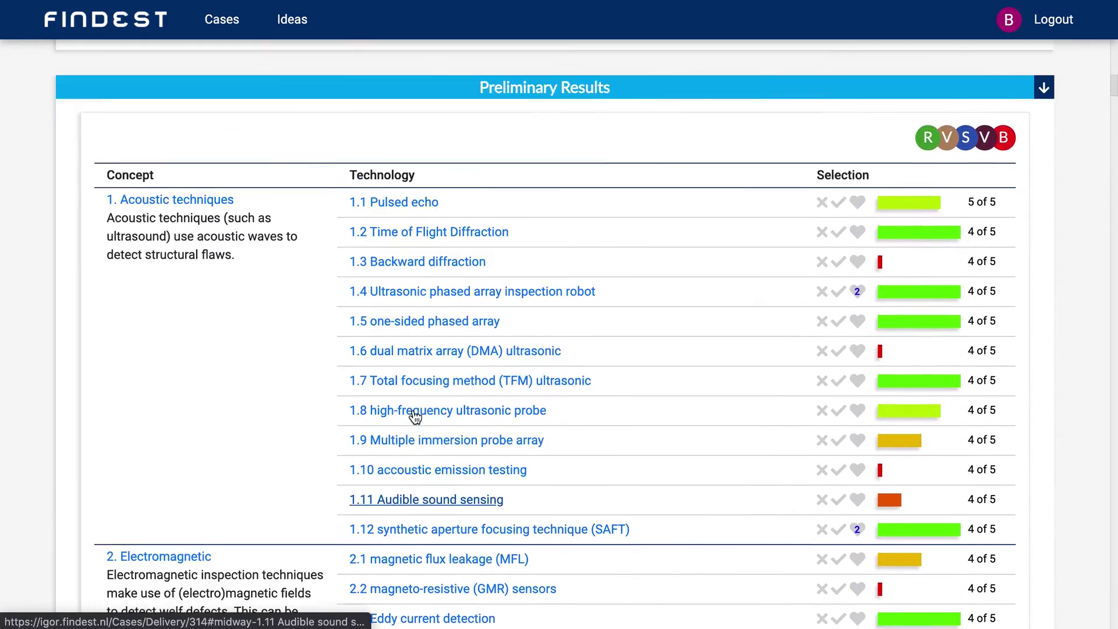
click(598, 154)
scroll(815, 245, down, 4)
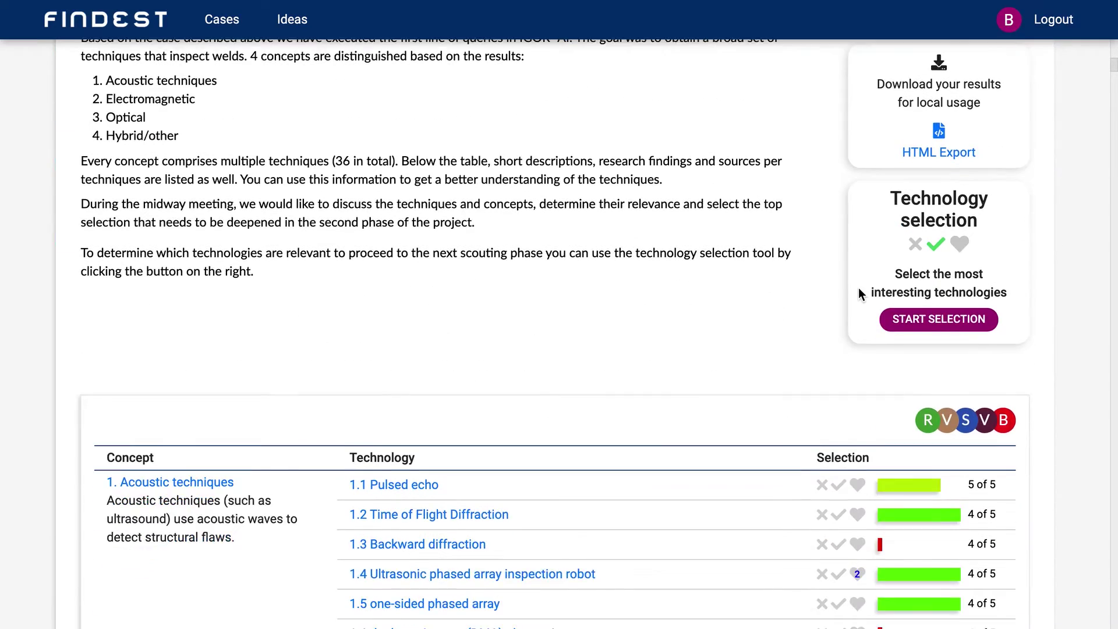
click(950, 267)
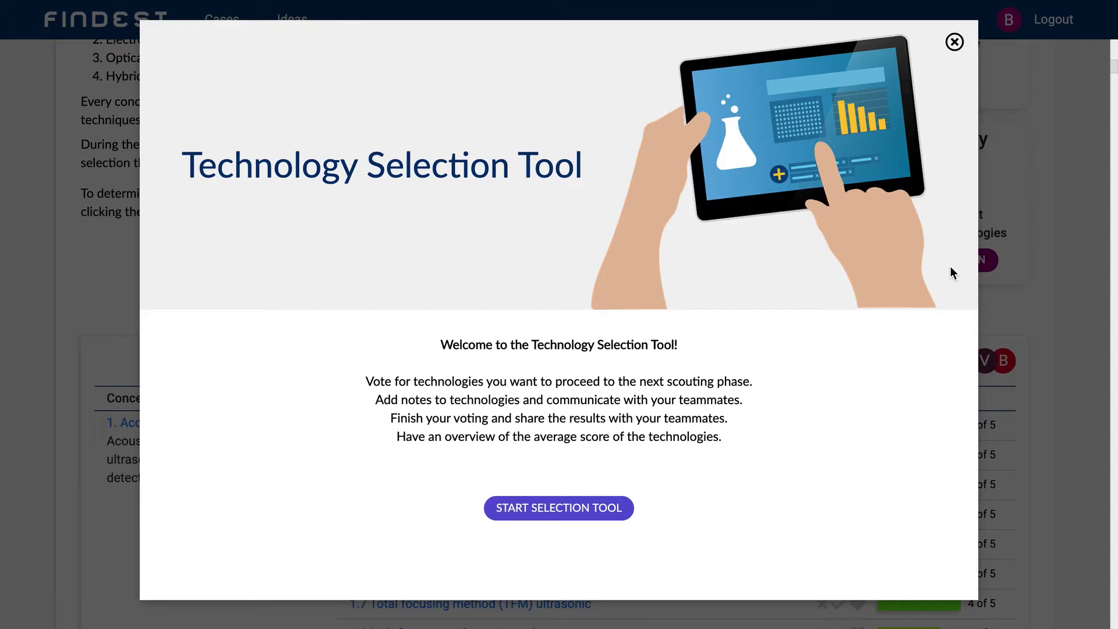
- Review technologies 1.6 DMA ultrasonic and 1.10 accoustic emission testing, then close the tool
click(580, 516)
click(555, 578)
scroll(498, 268, down, 5)
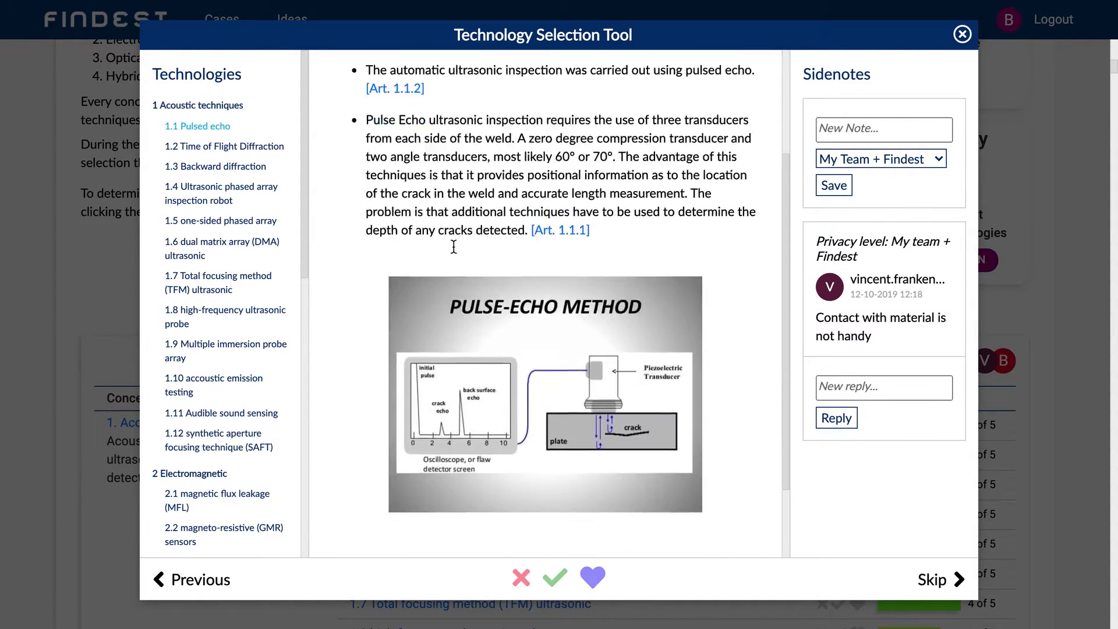
click(235, 251)
scroll(573, 254, down, 3)
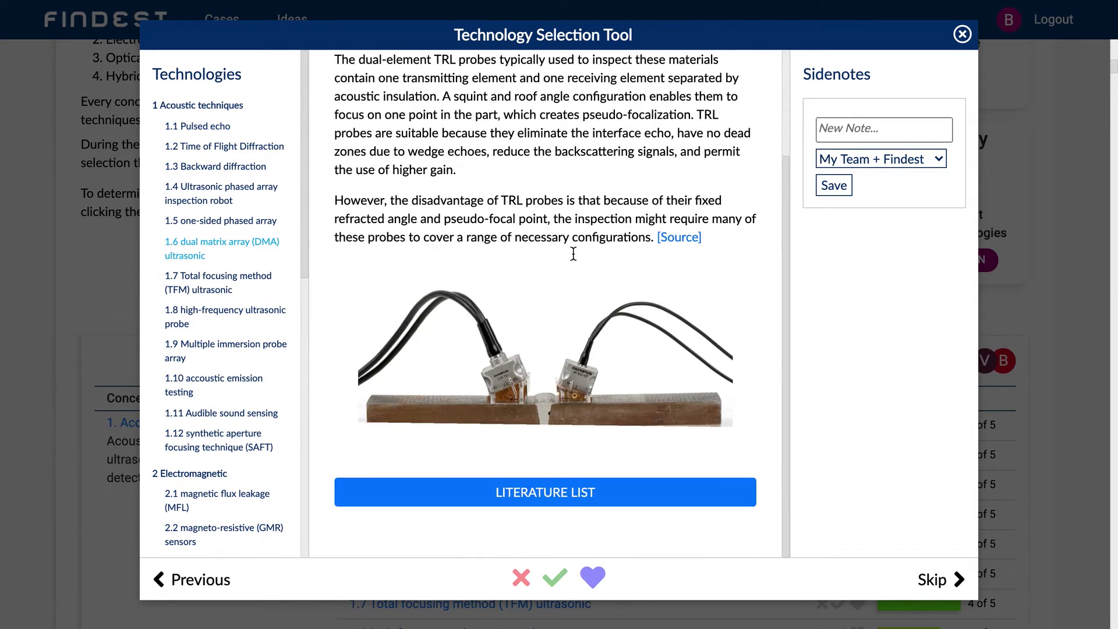
click(265, 395)
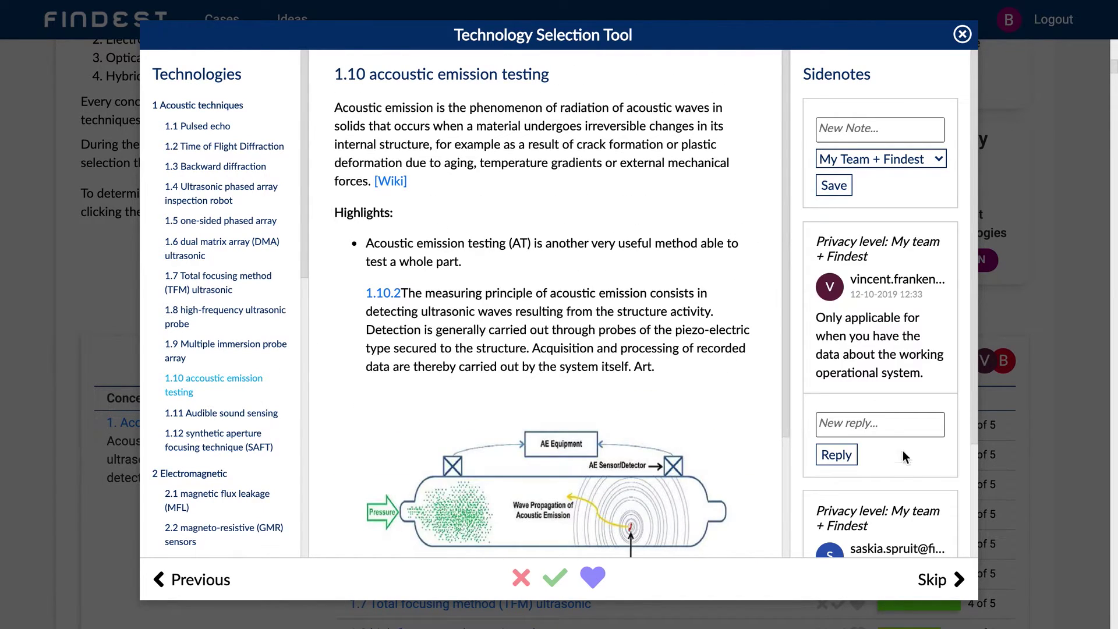
click(962, 34)
- Open 1.4 Ultrasonic phased array inspection robot and bring the Requirements Table into view
scroll(983, 378, down, 5)
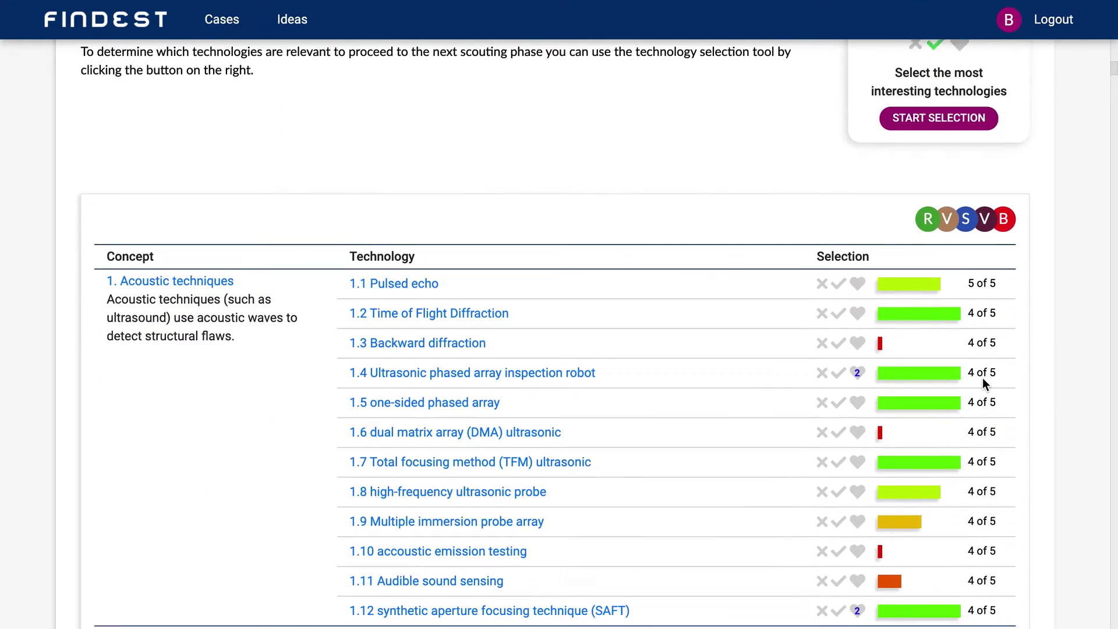
scroll(983, 378, down, 2)
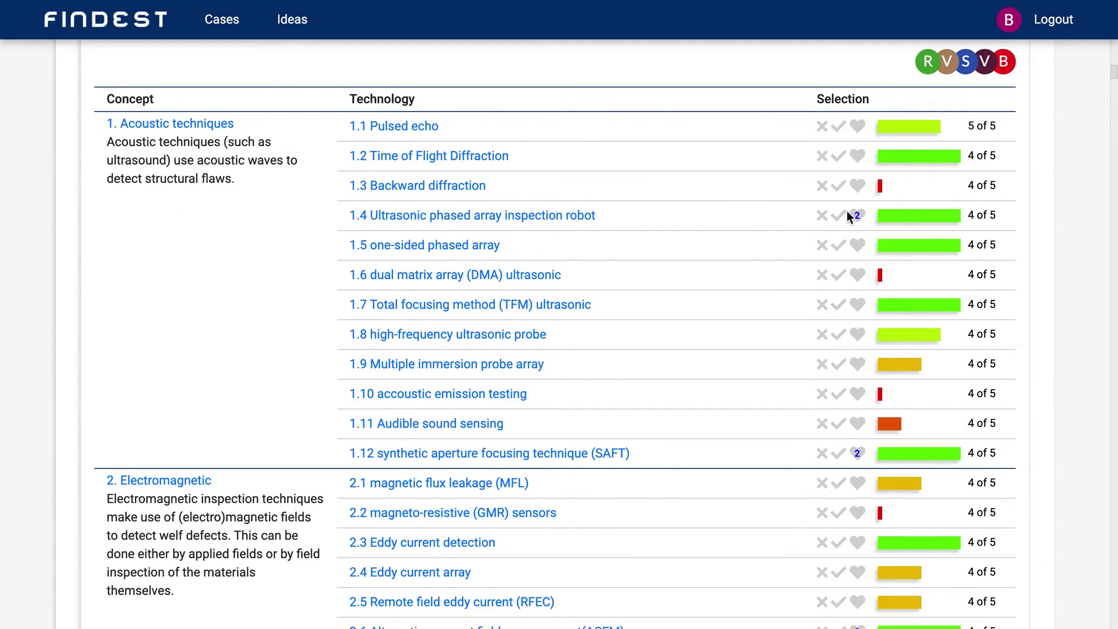
click(559, 211)
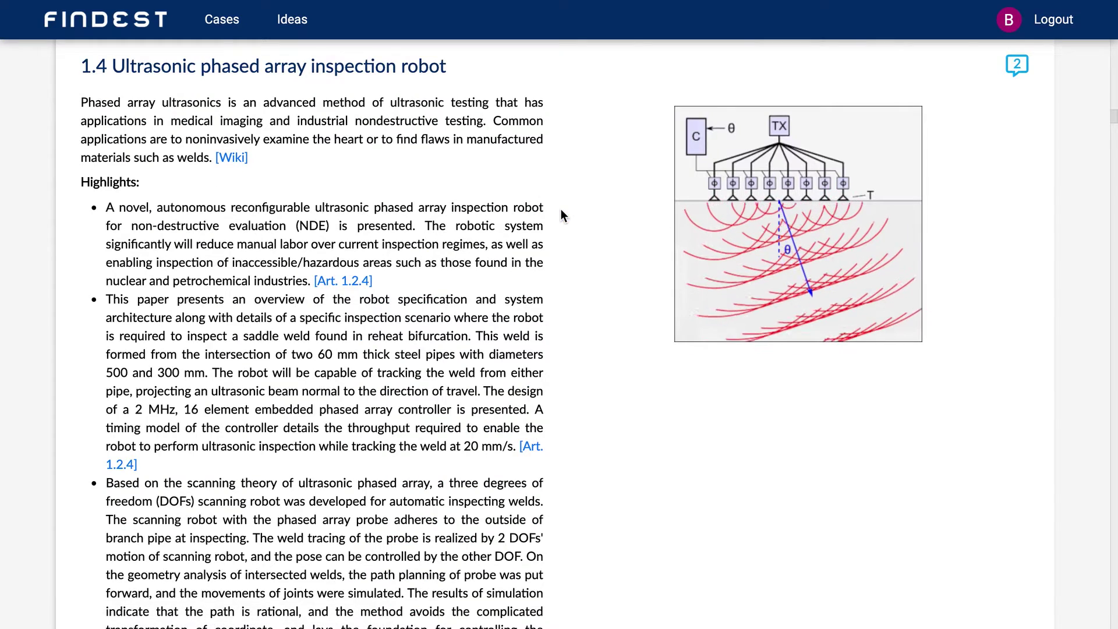
scroll(755, 207, down, 4)
scroll(756, 208, up, 4)
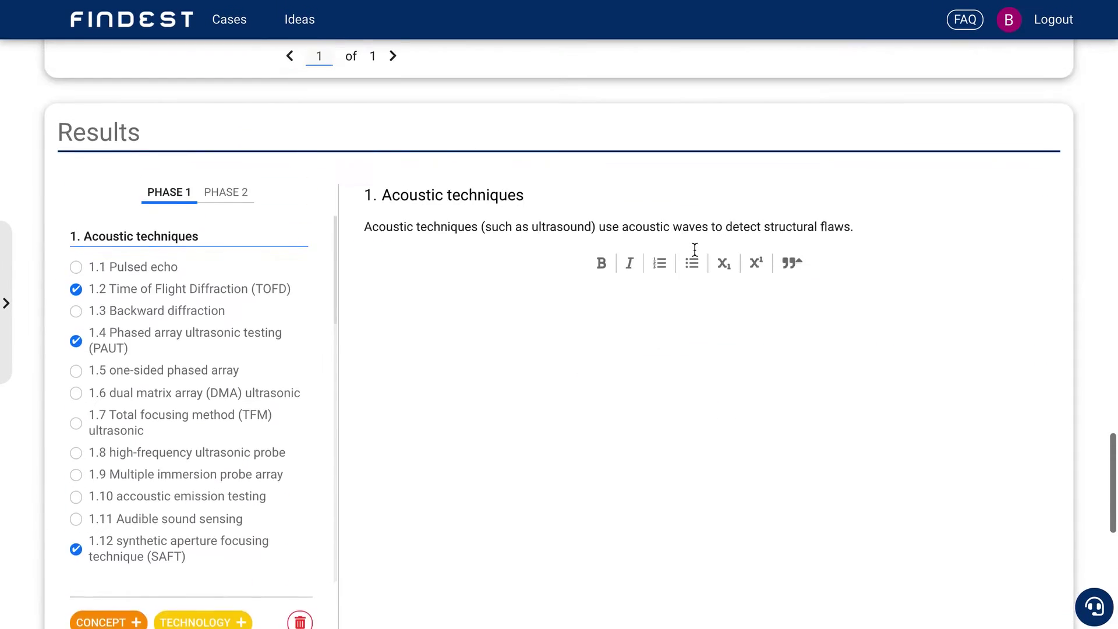
- Open 1.2 TOFD and expand the second of its linked articles
click(206, 297)
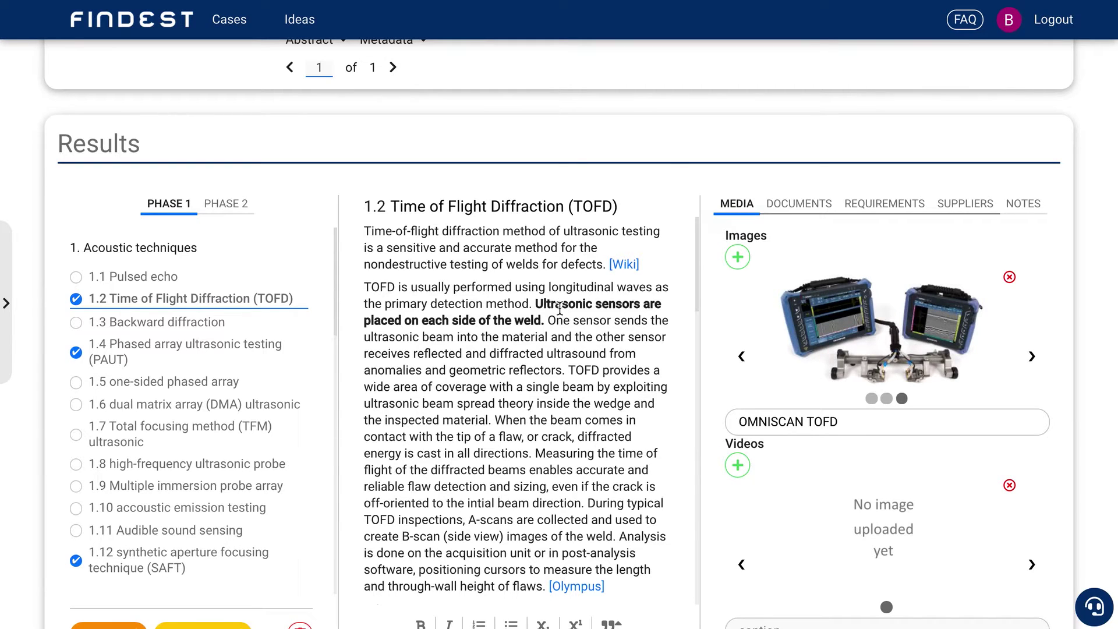
scroll(559, 308, down, 5)
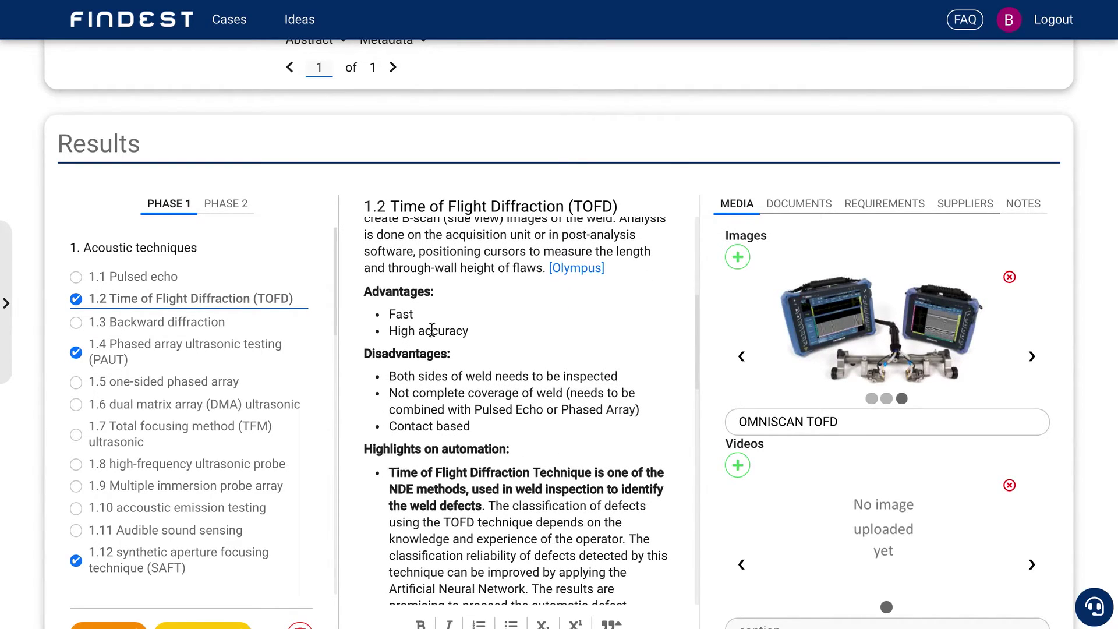
click(801, 207)
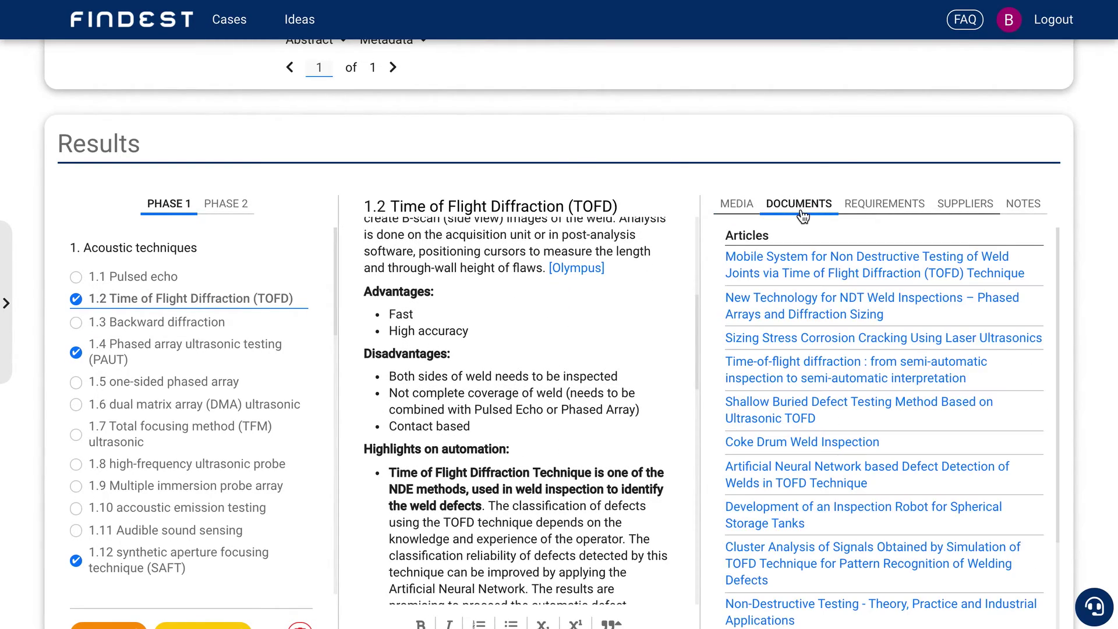
click(816, 298)
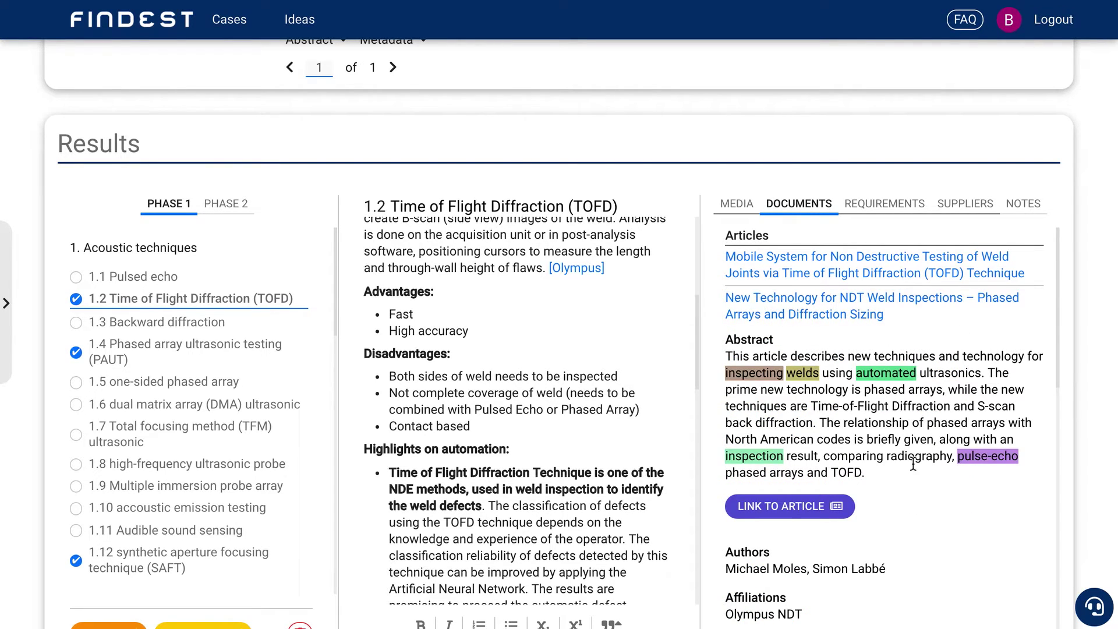
scroll(914, 464, down, 1)
- Review TOFD's readiness level and start editing its Fast requirement value
click(870, 212)
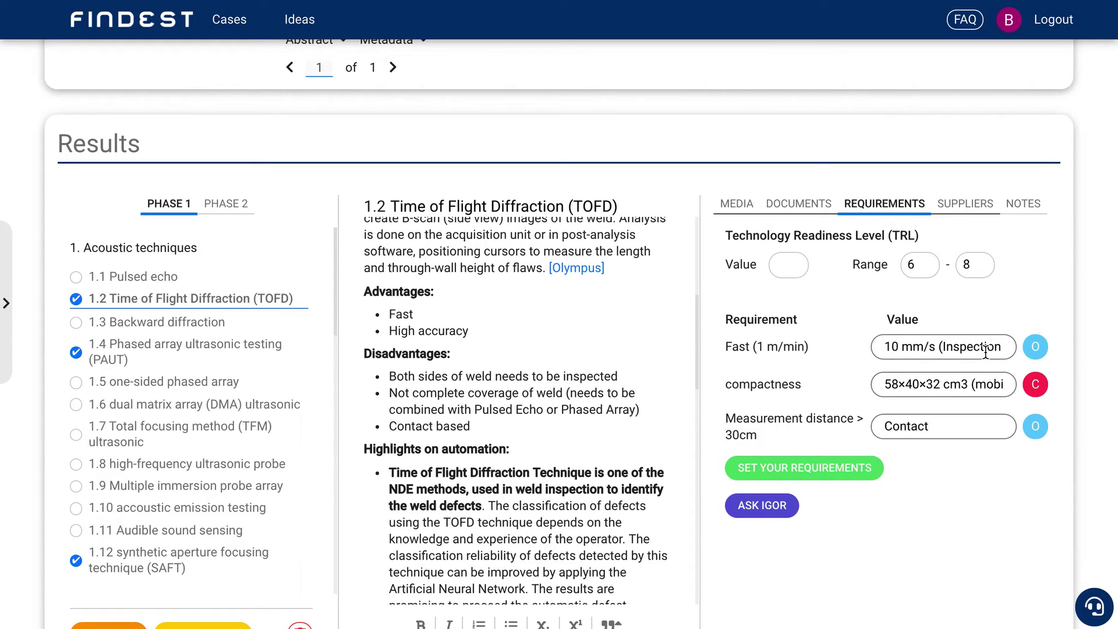
drag(986, 352, 903, 345)
click(905, 343)
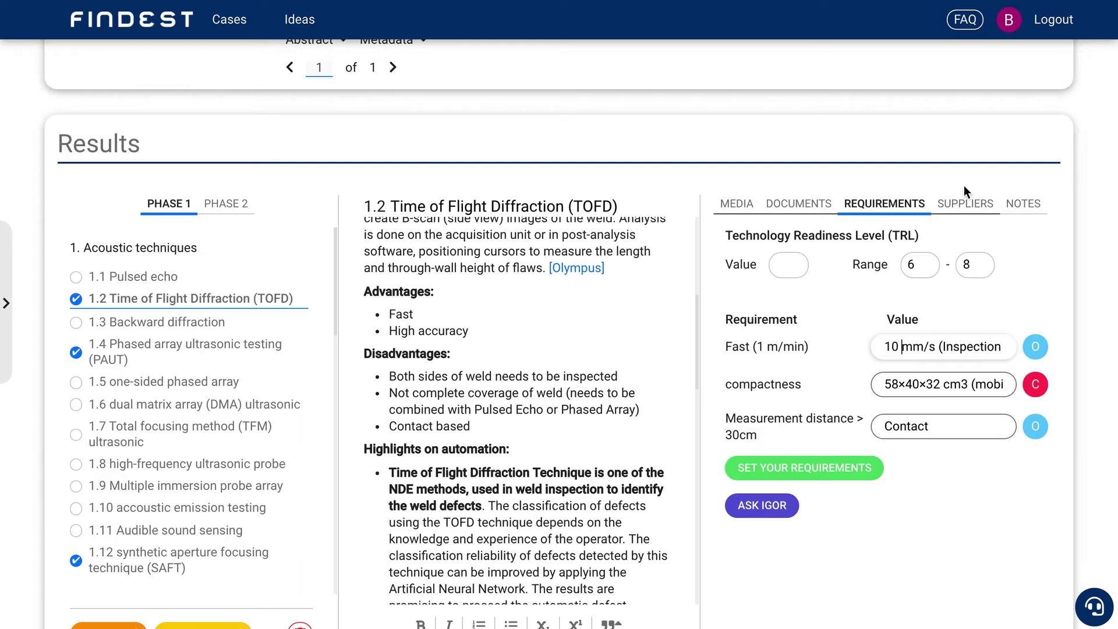
- Browse the suppliers listed for TOFD
click(962, 203)
scroll(912, 365, down, 2)
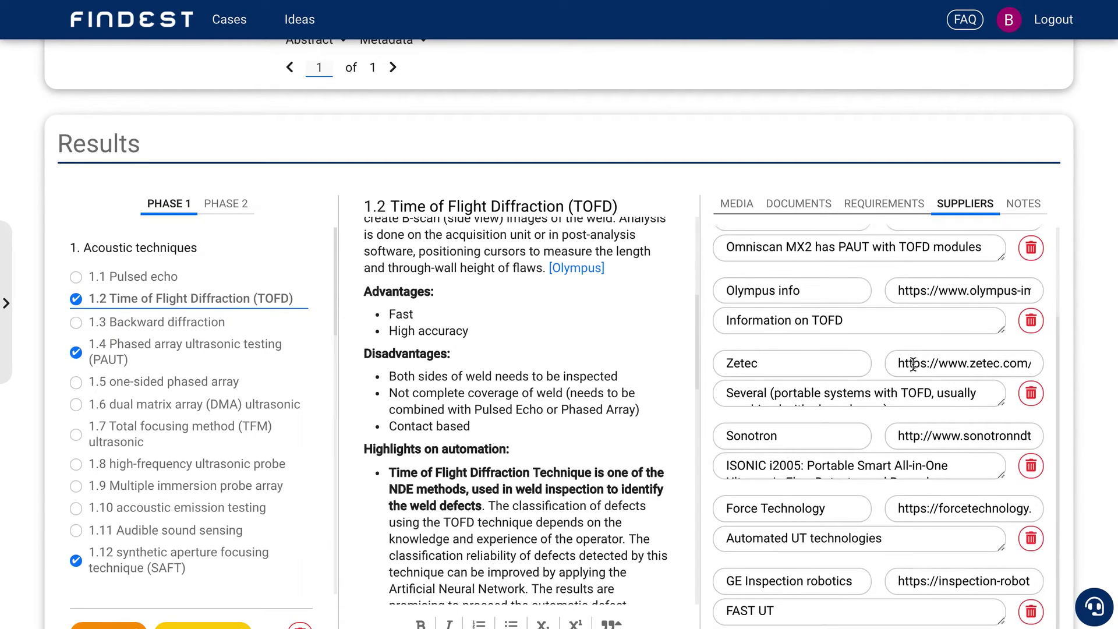
scroll(913, 365, up, 2)
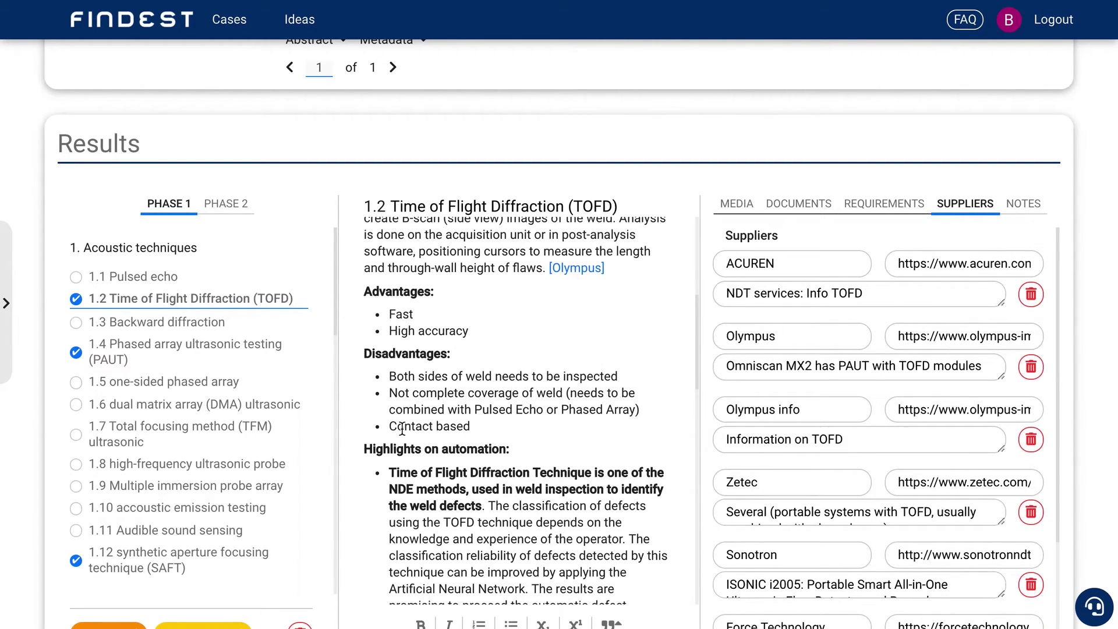
scroll(402, 428, down, 1)
scroll(431, 165, down, 3)
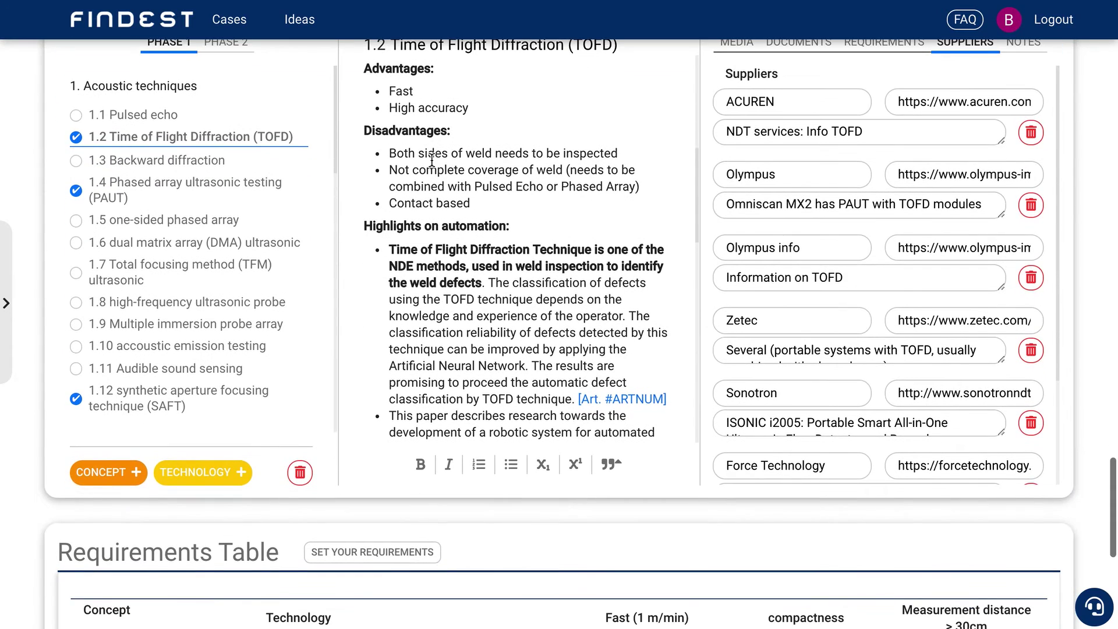
scroll(465, 271, down, 1)
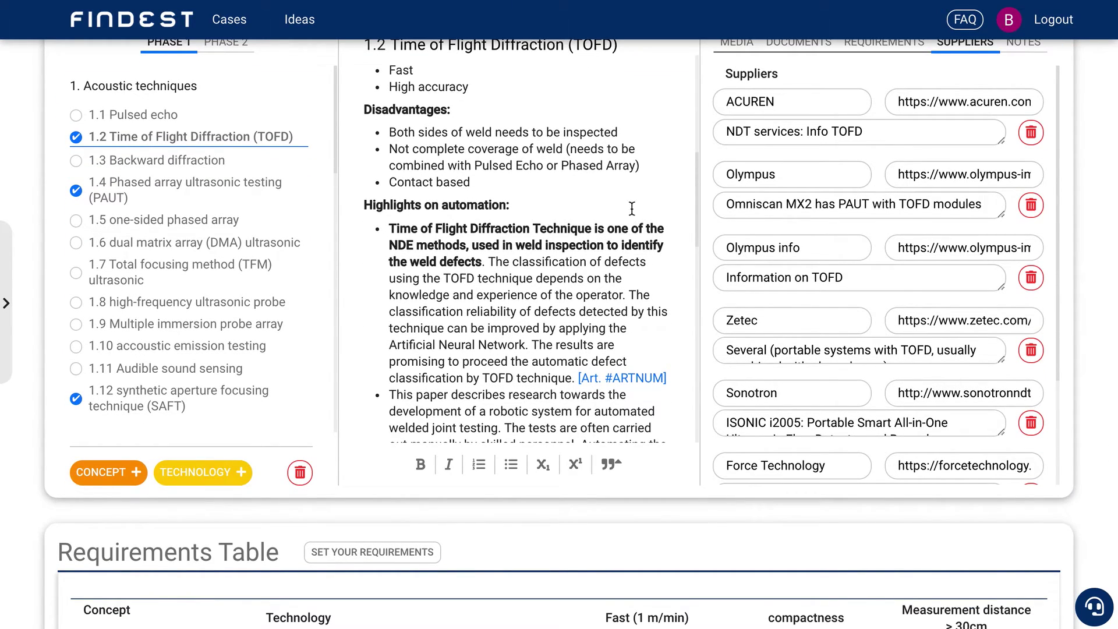
scroll(631, 209, up, 1)
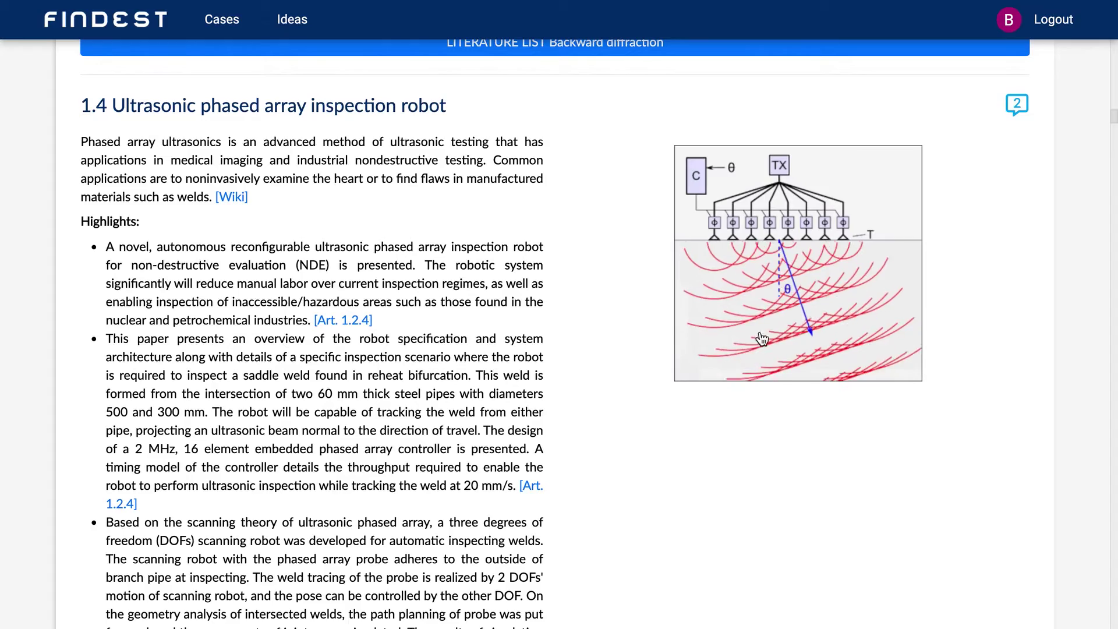
- Scroll past the technology selection table down to the Technology Radar chart
scroll(884, 396, down, 1)
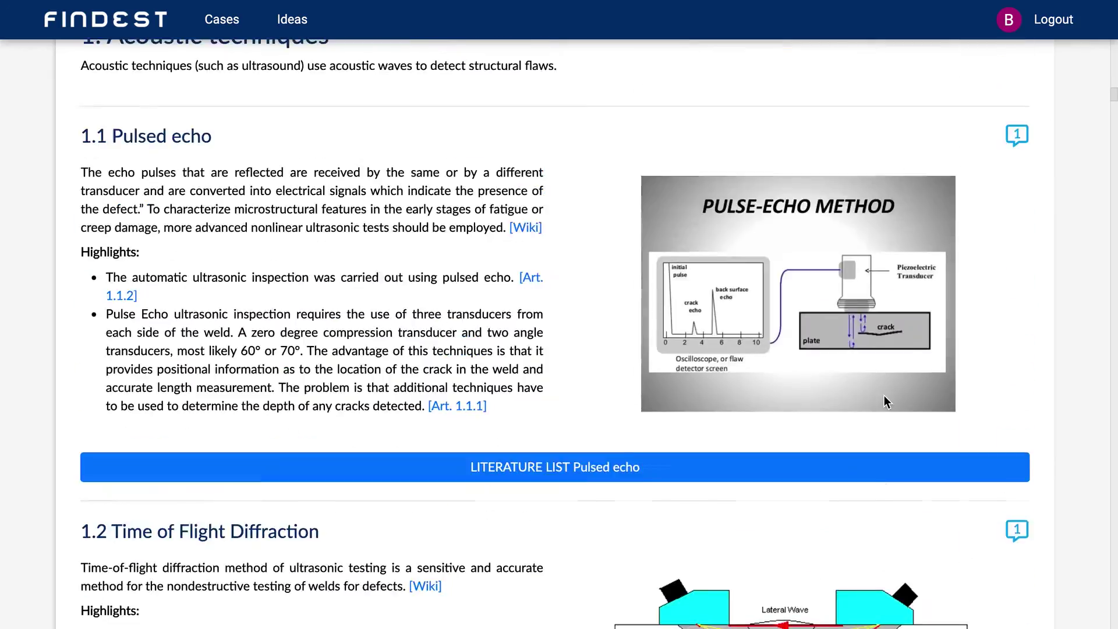
scroll(883, 396, up, 15)
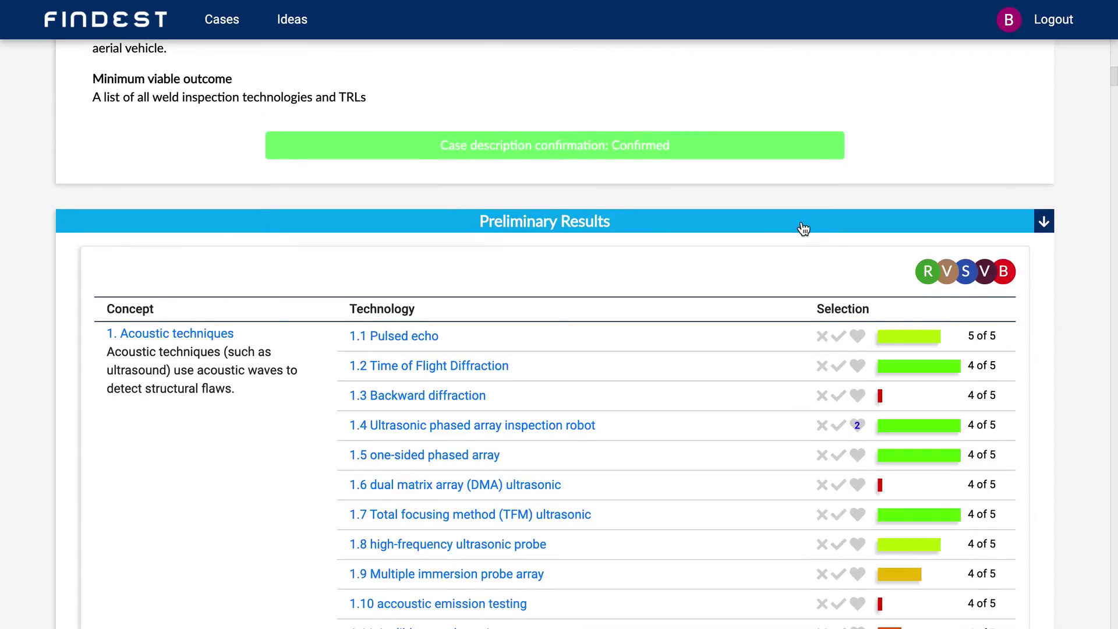
scroll(801, 225, down, 20)
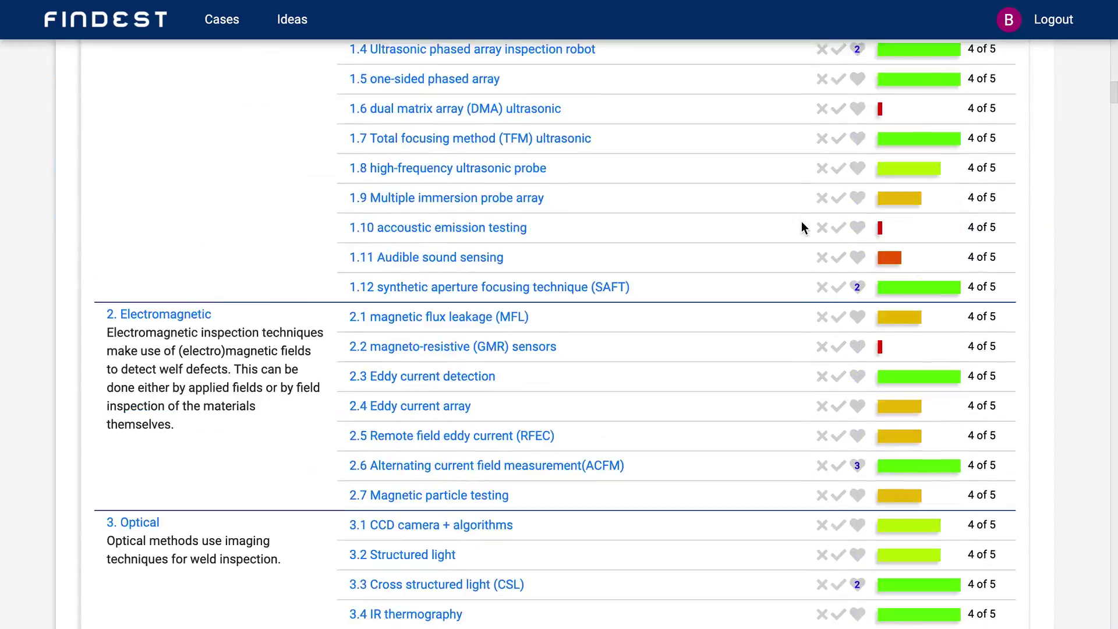
scroll(801, 227, down, 4)
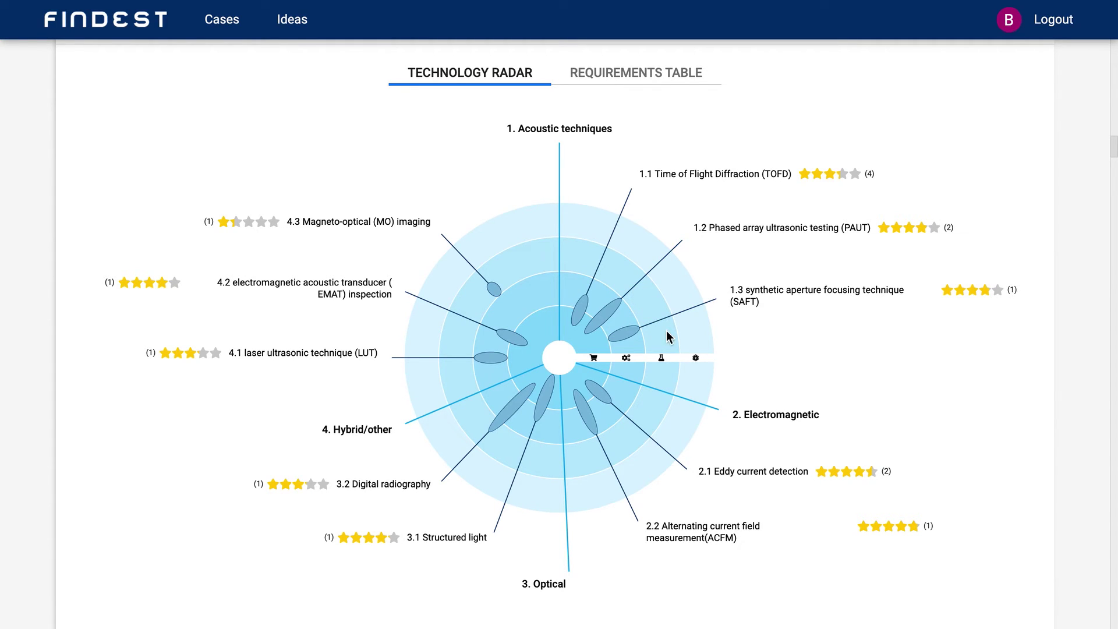
- Sort the requirements table by Ranking so 2.2 ACFM comes first, then return to the technology radar
click(661, 87)
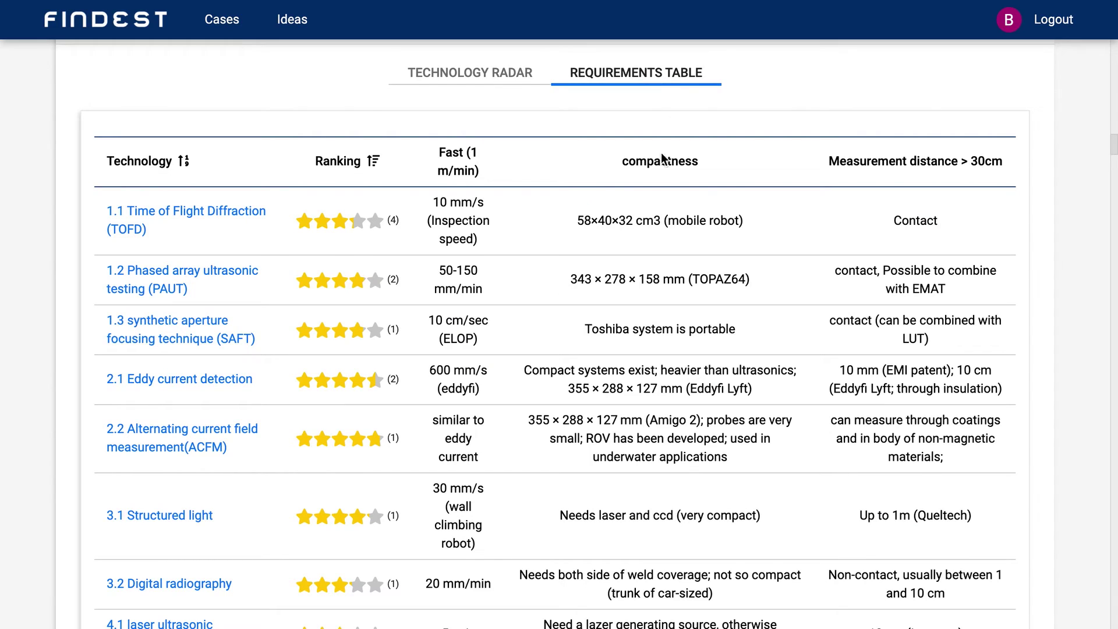
scroll(579, 249, down, 2)
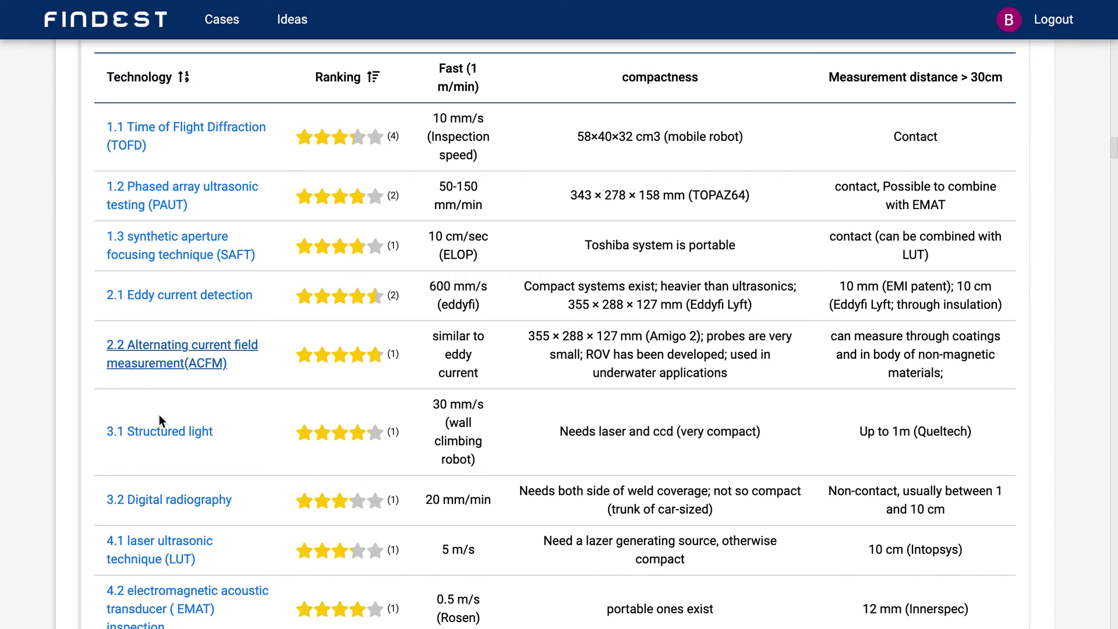
click(366, 87)
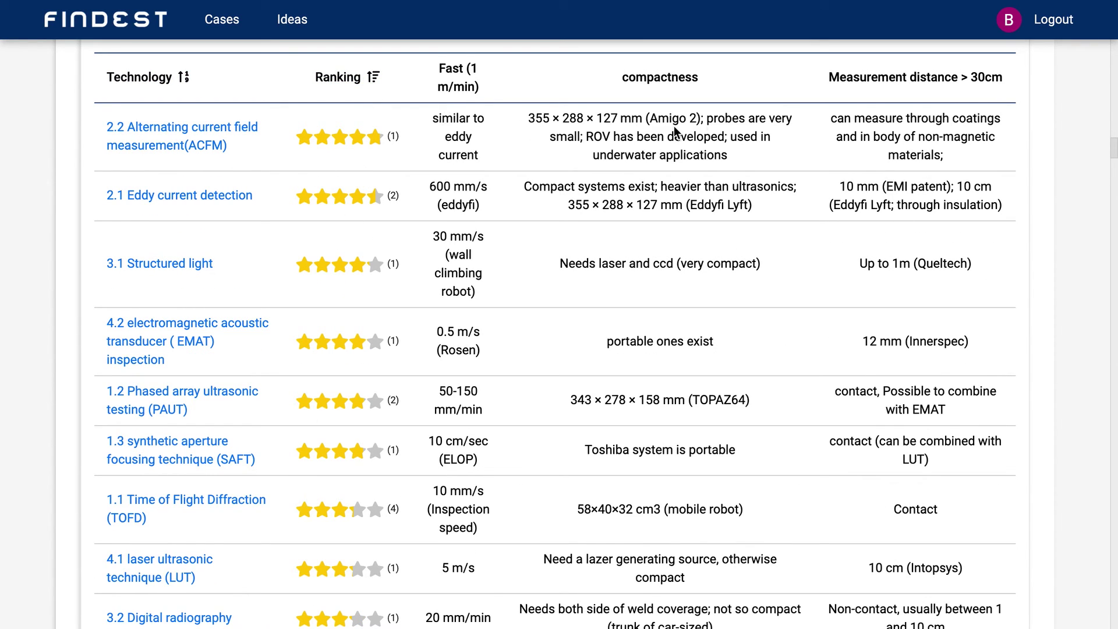
scroll(809, 116, up, 3)
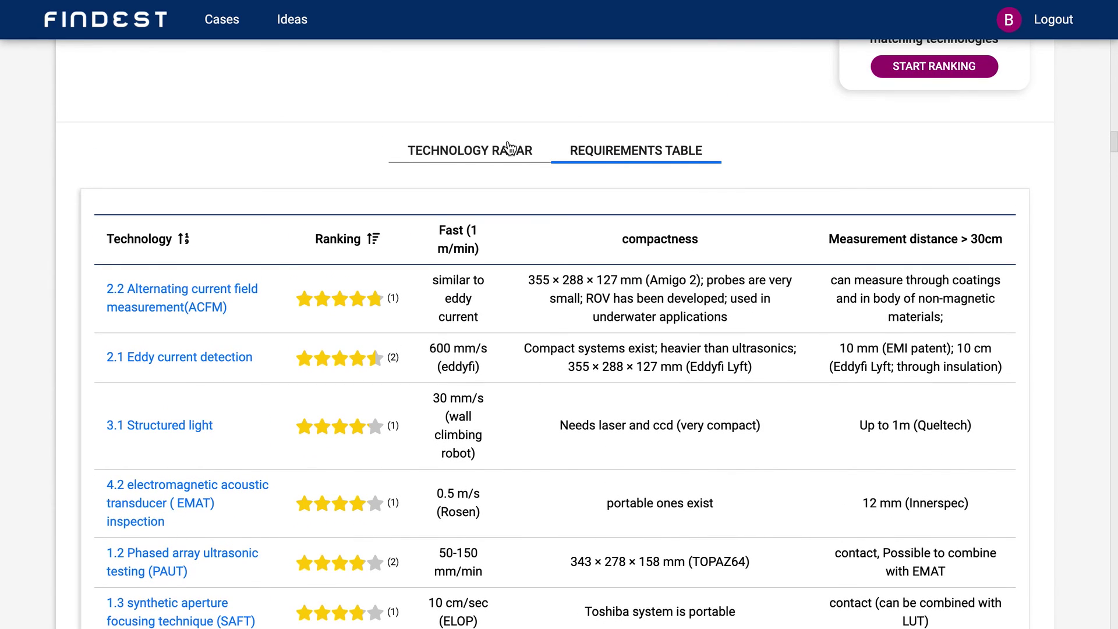
click(509, 149)
scroll(635, 369, down, 3)
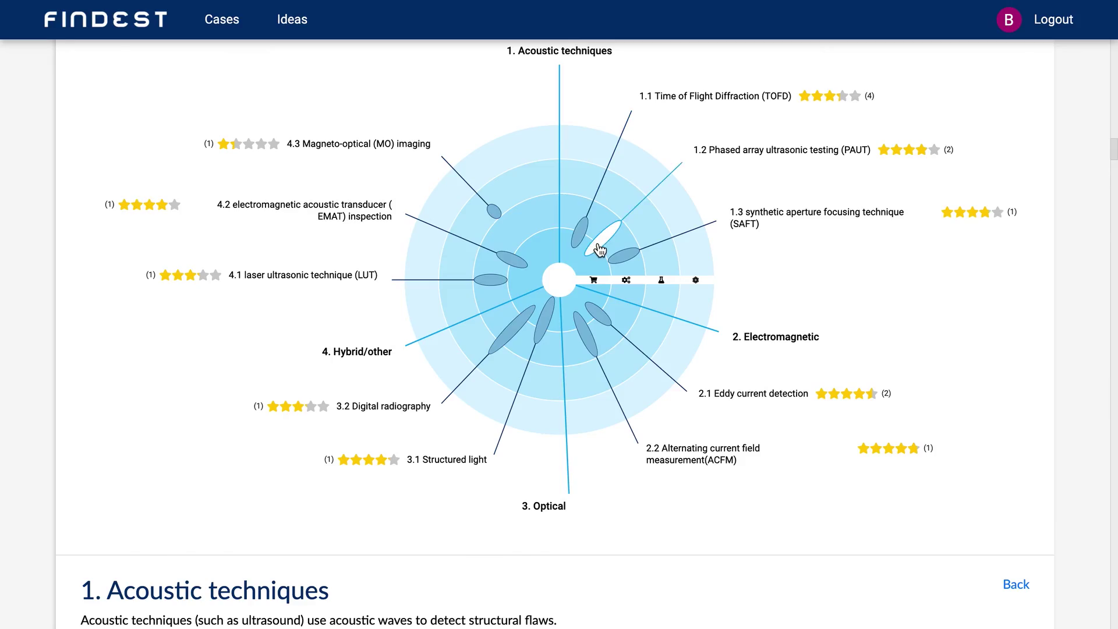
- Open the 1.2 Phased array ultrasonic testing (PAUT) write-up from the radar and read down to its suppliers
click(600, 250)
scroll(314, 178, down, 1)
scroll(314, 178, down, 1)
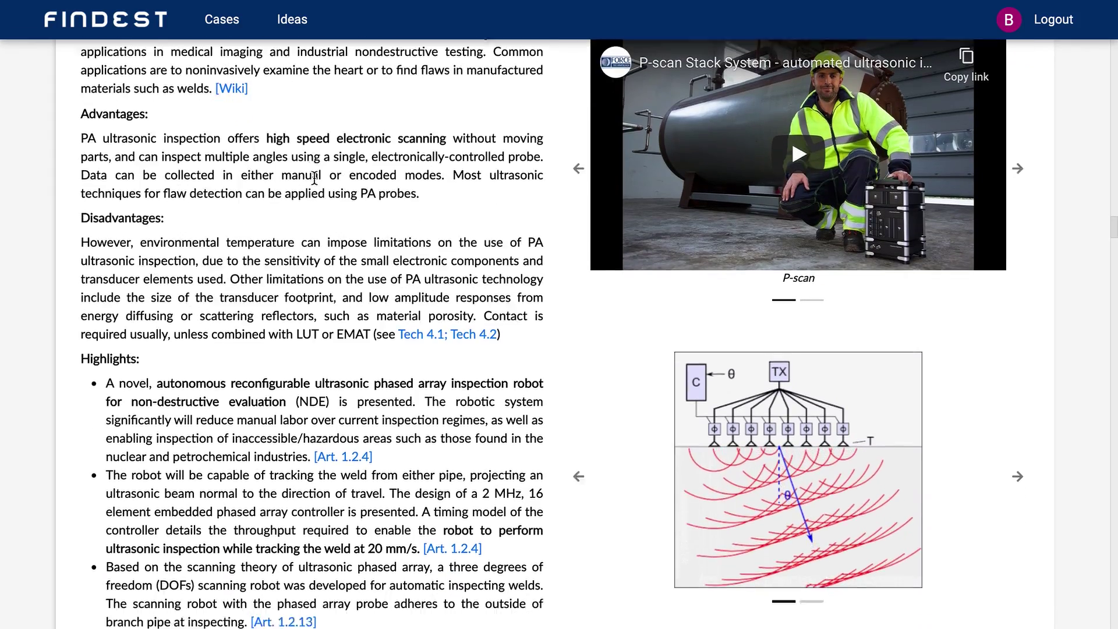
scroll(314, 177, down, 15)
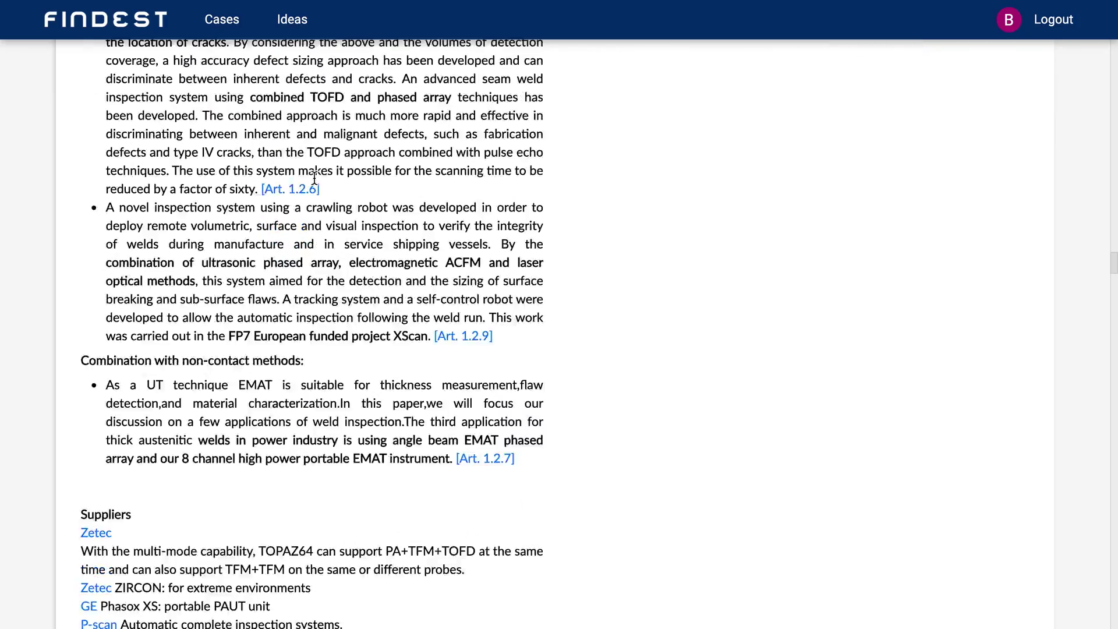
scroll(180, 320, down, 4)
scroll(106, 354, down, 2)
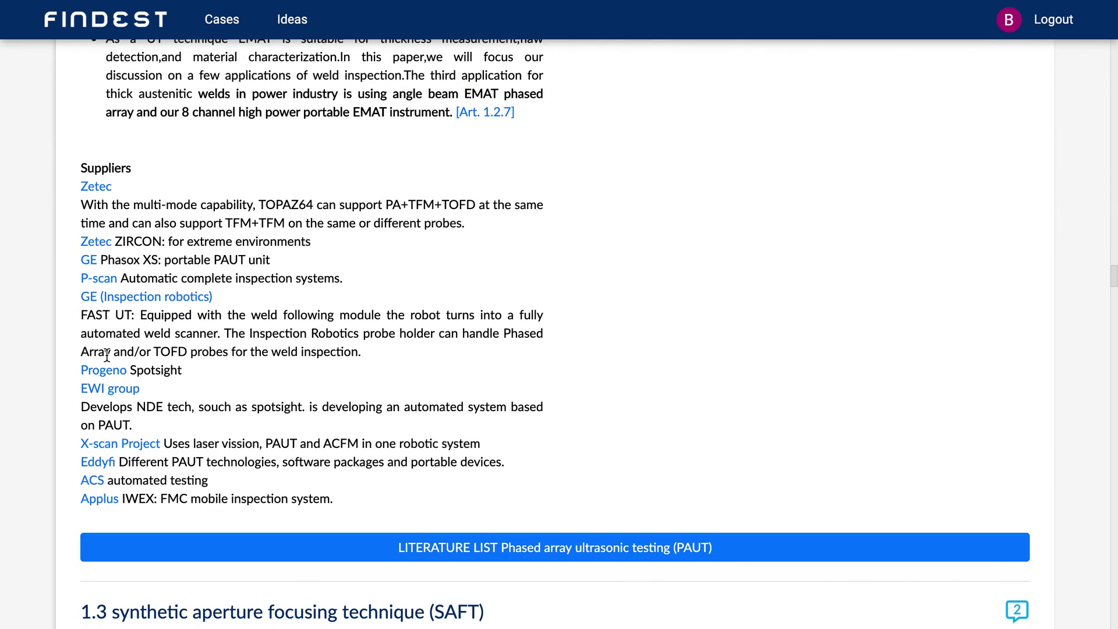